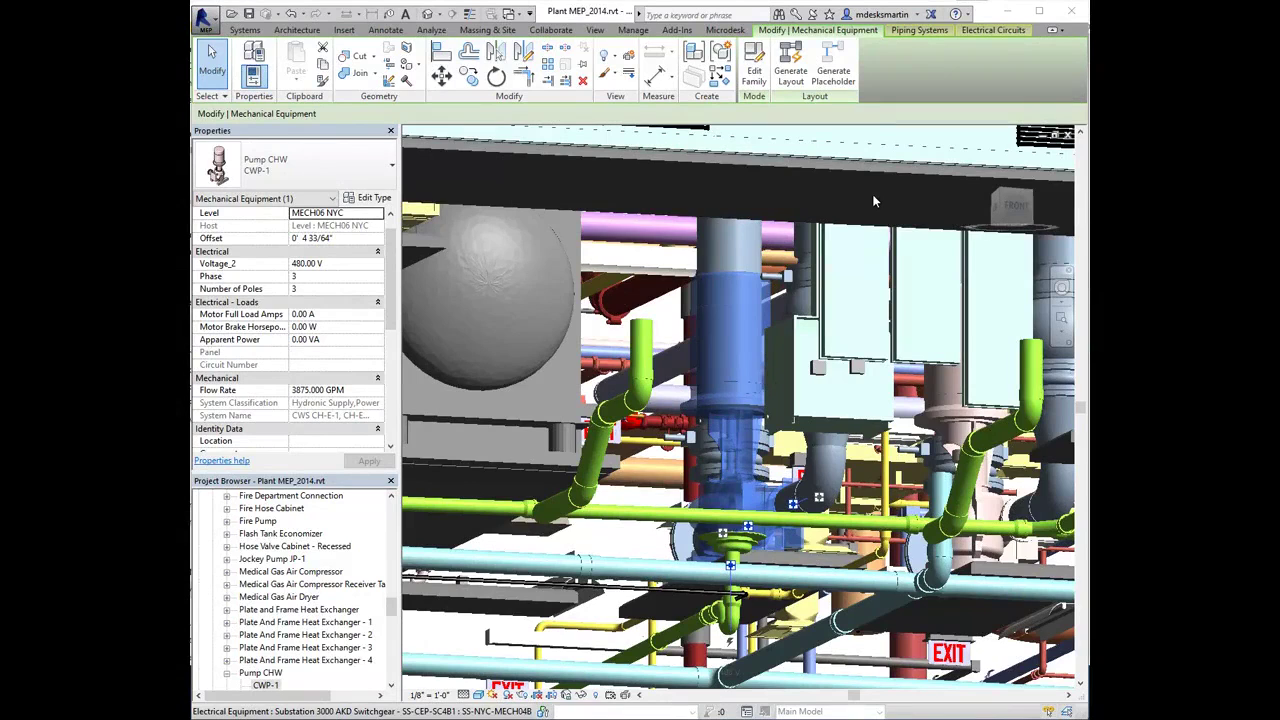
Launch ModelStream from the Microdesk tab and connect to Maximo for the New York, NY Office site
left_click(733, 30)
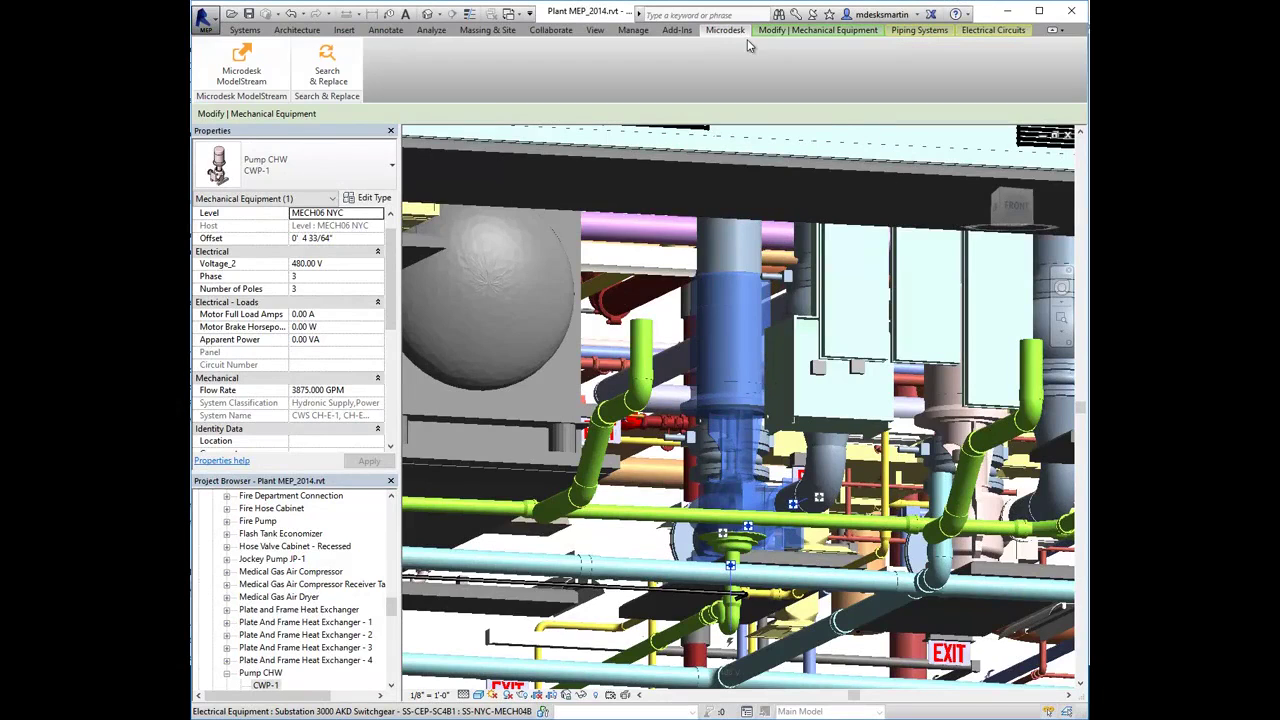
left_click(241, 75)
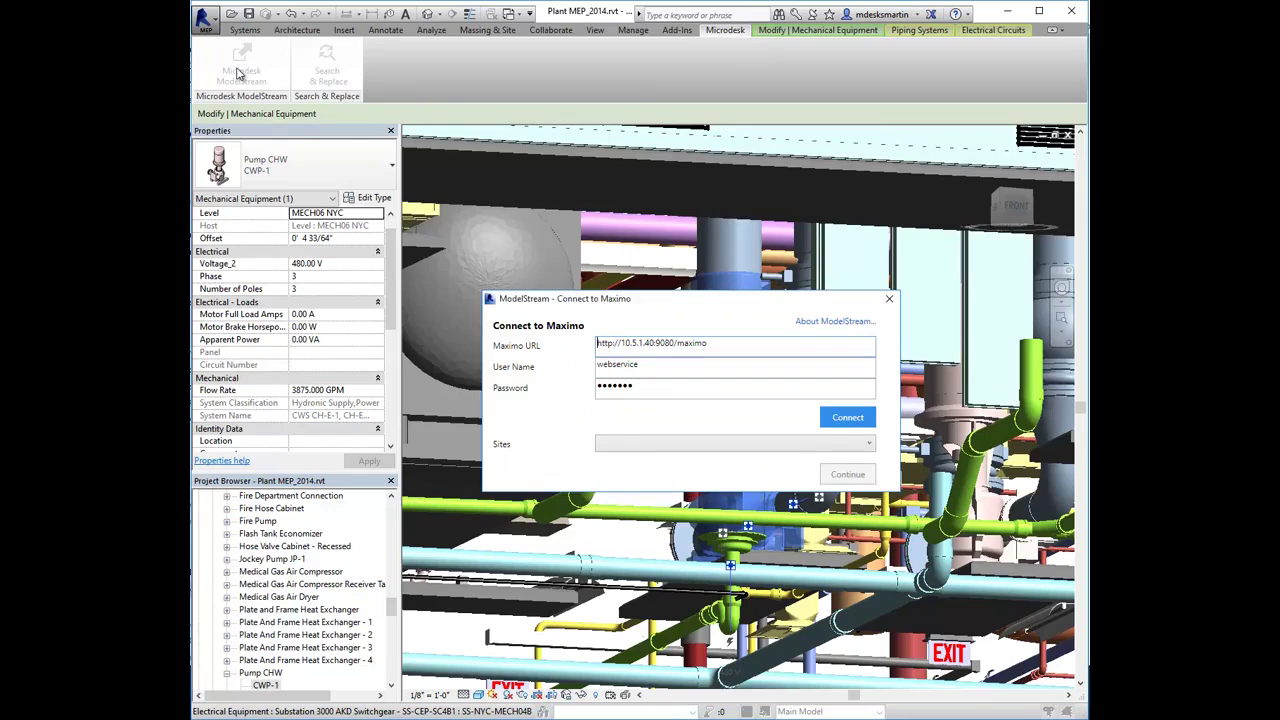
left_click(864, 423)
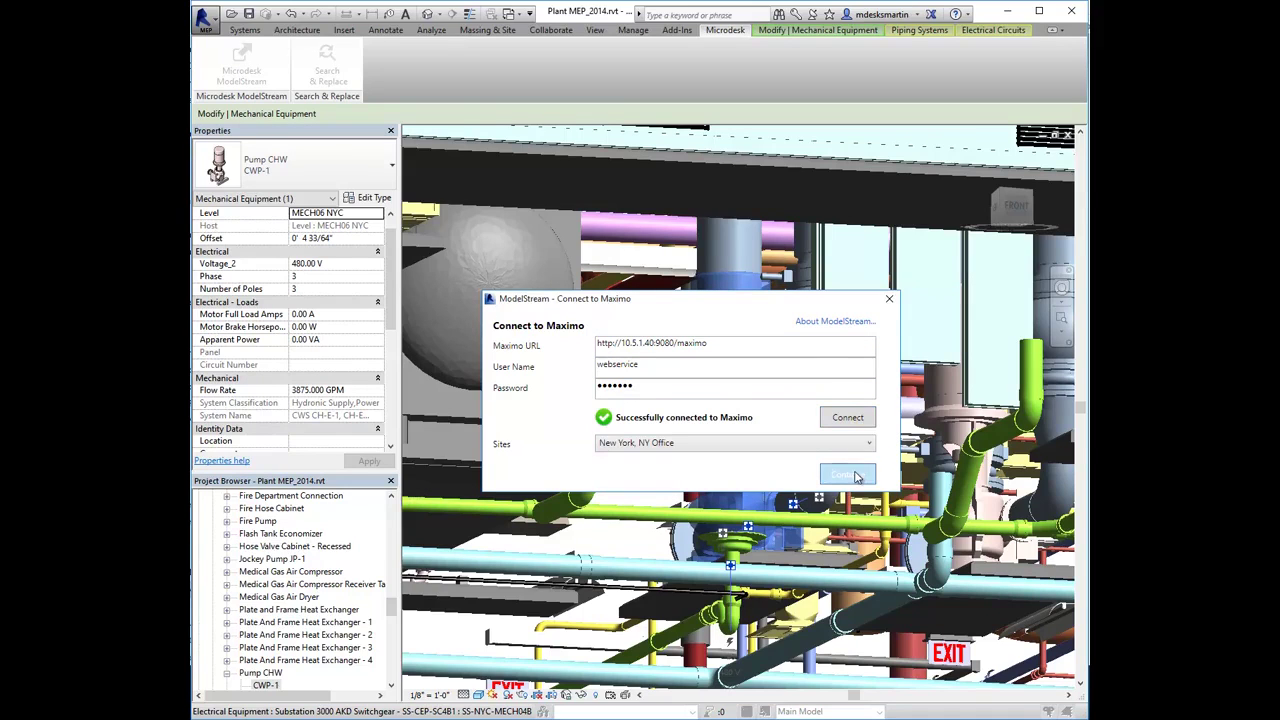
left_click(855, 476)
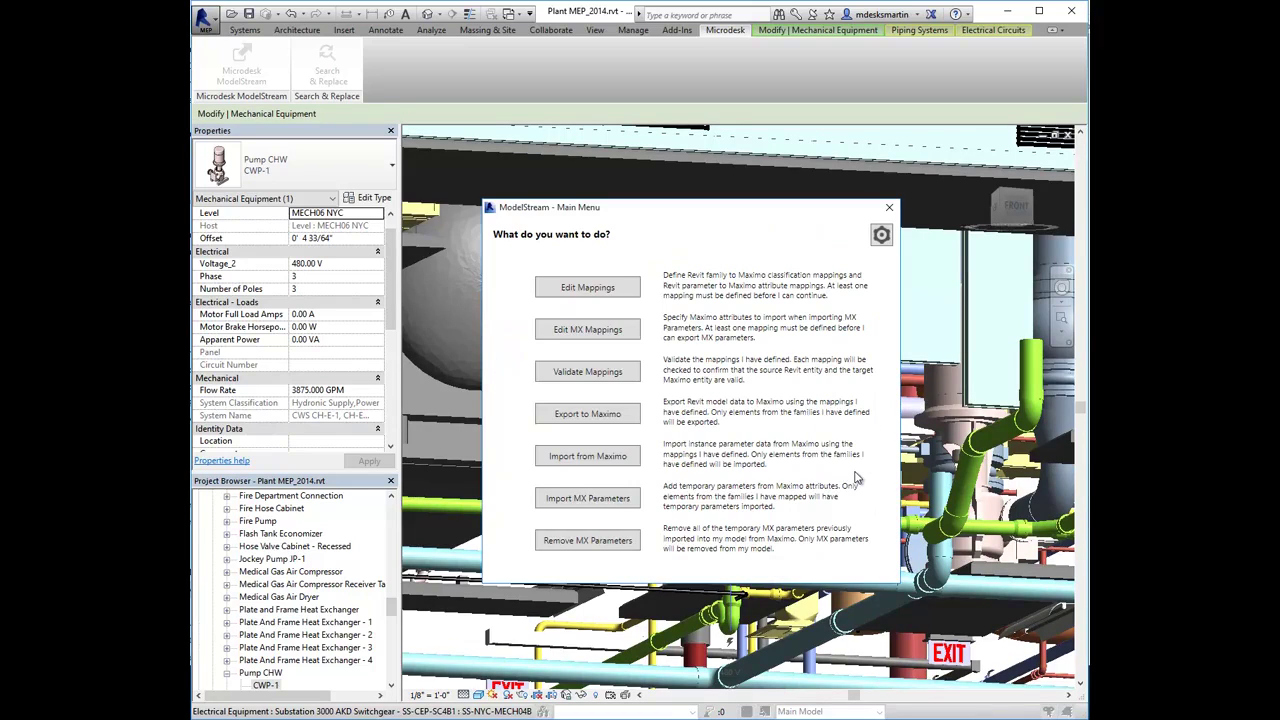
Open Edit Mappings, select Plant MEP_2014.rvt and Plant Architecture_2014.rvt, and expand Mechanical Equipment families
left_click(590, 288)
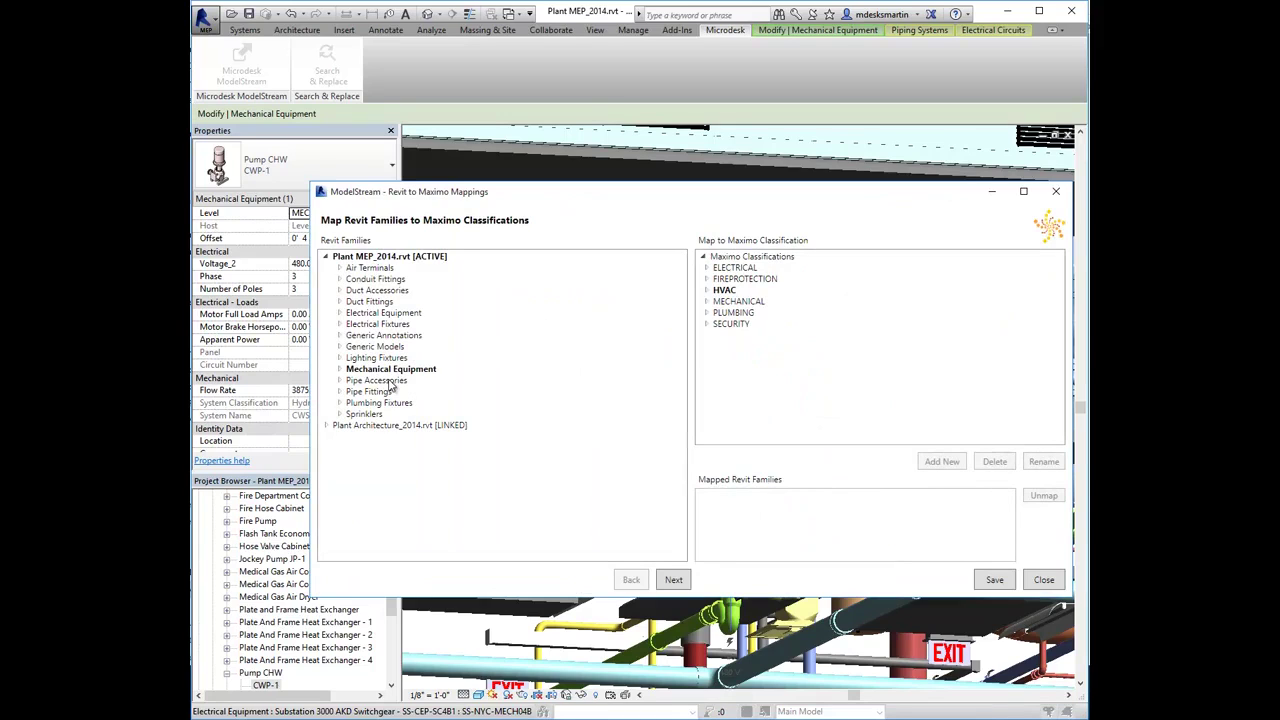
left_click(344, 260)
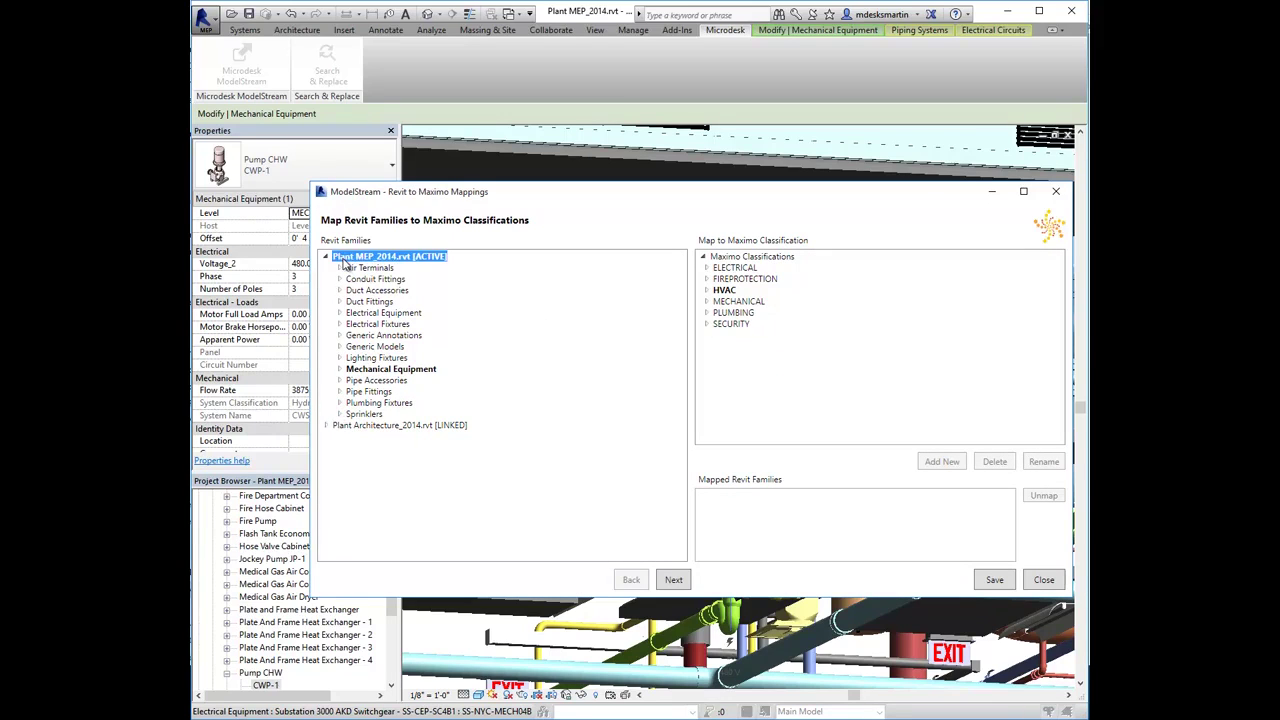
left_click(347, 430)
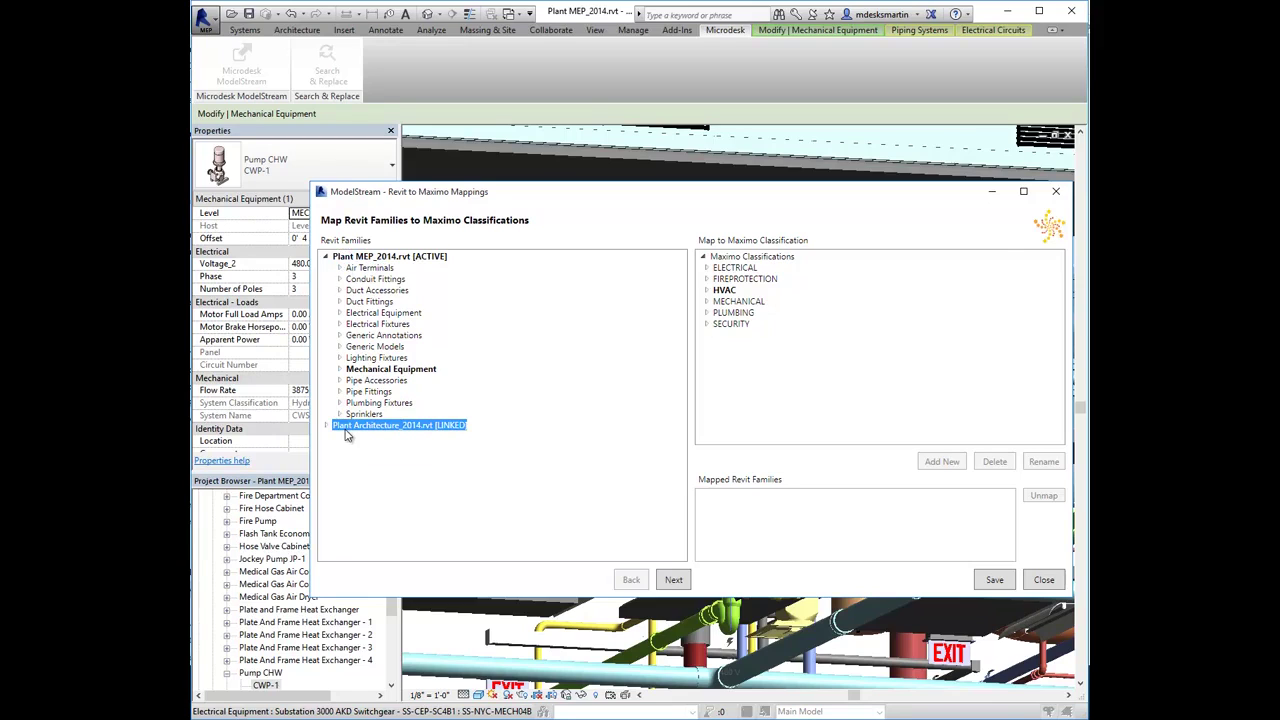
left_click(339, 370)
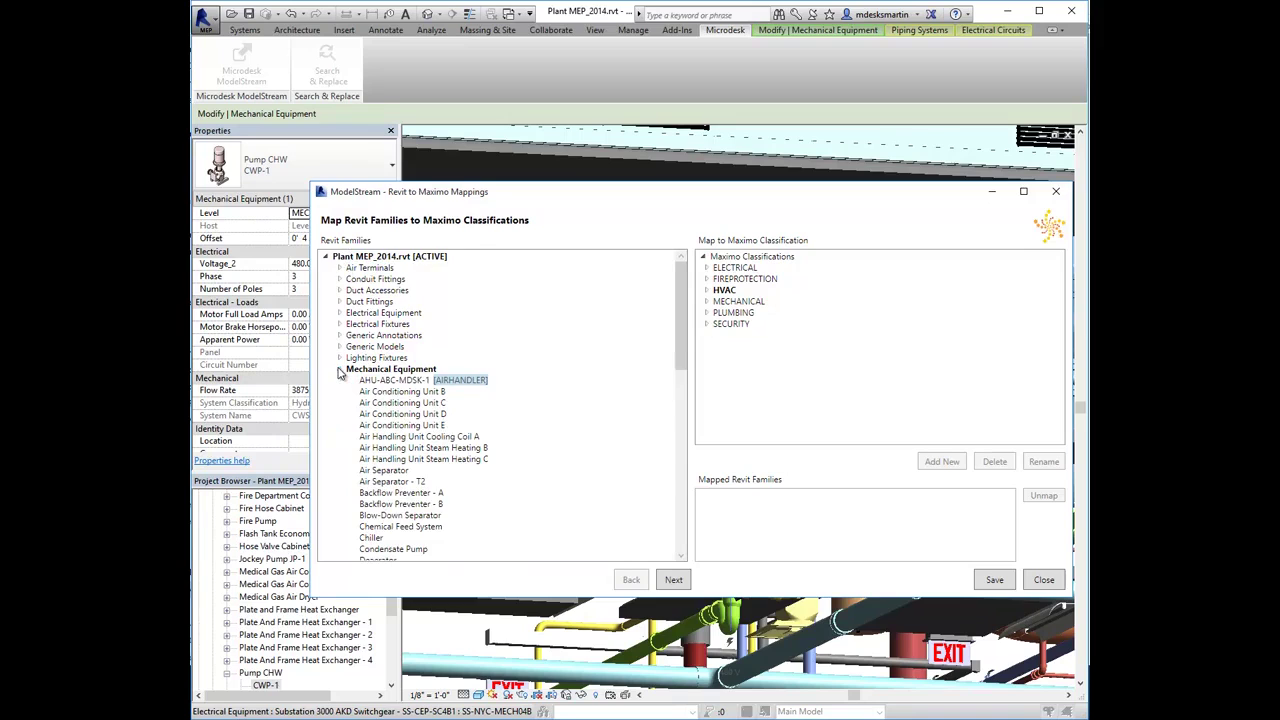
scroll(339, 373, "down", 6)
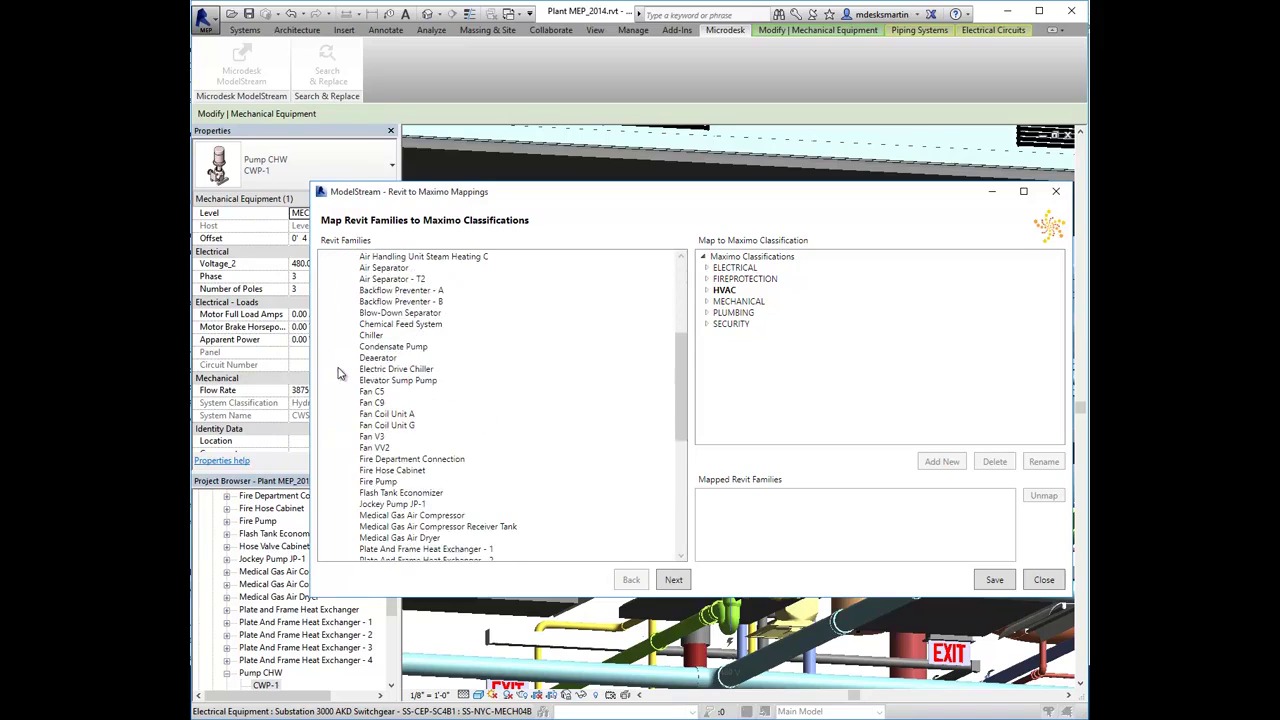
scroll(339, 373, "down", 9)
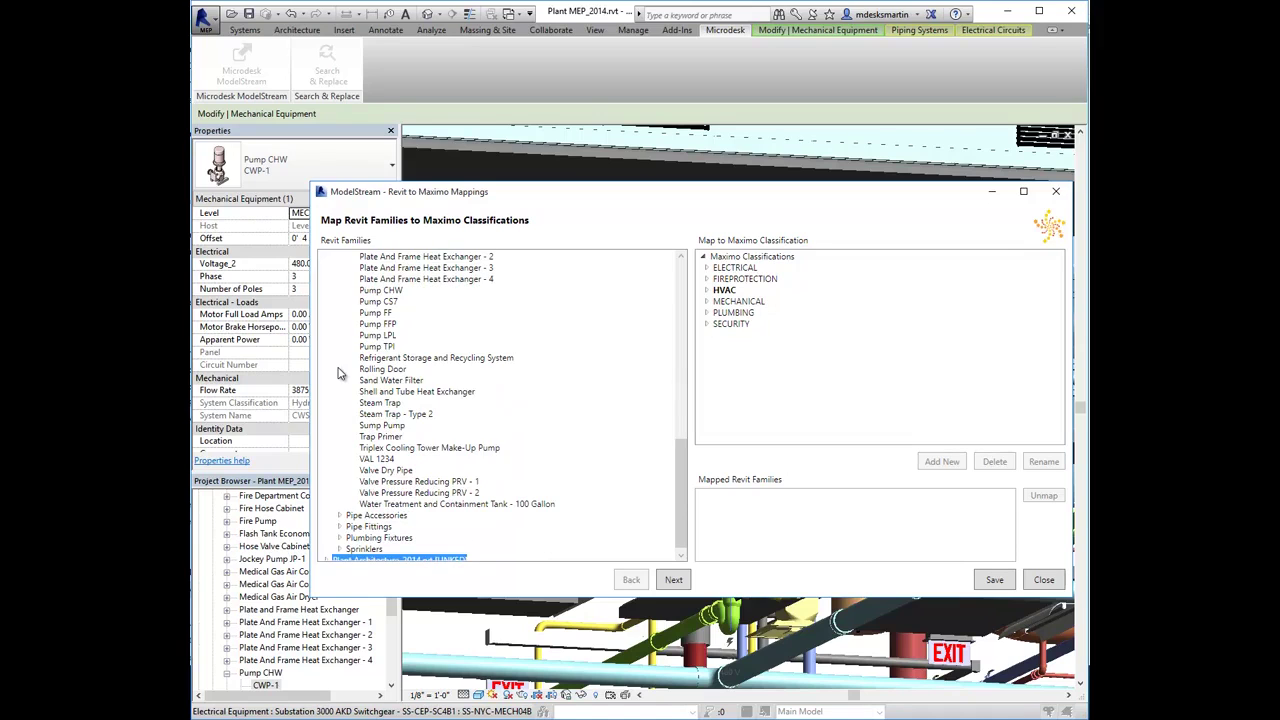
scroll(339, 373, "up", 6)
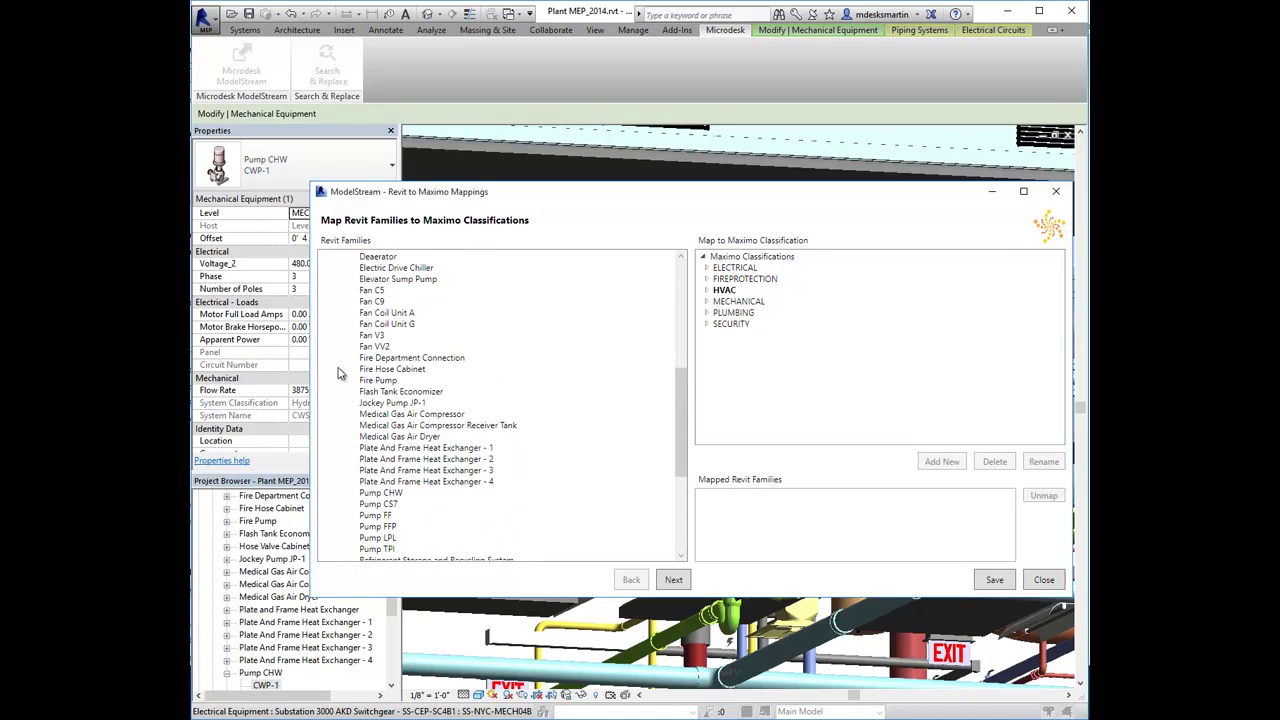
Expand the HVAC and PLUMBING classifications in the Maximo tree
left_click(707, 290)
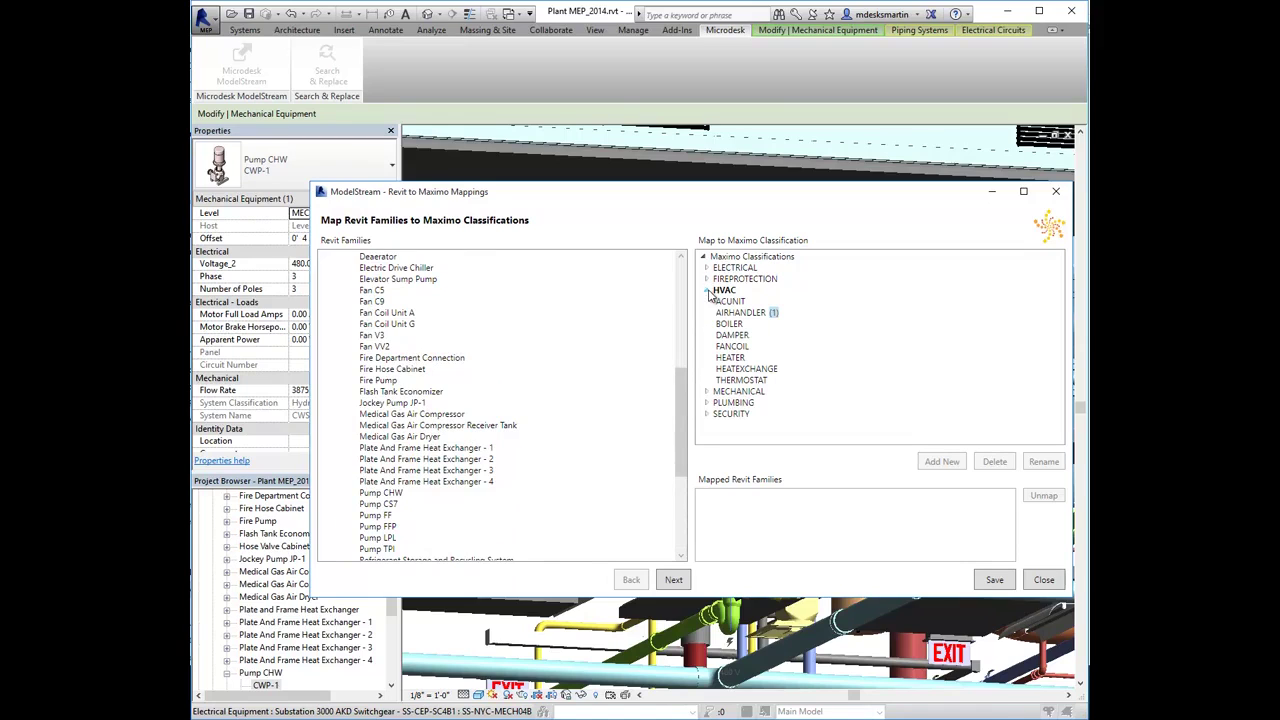
left_click(706, 402)
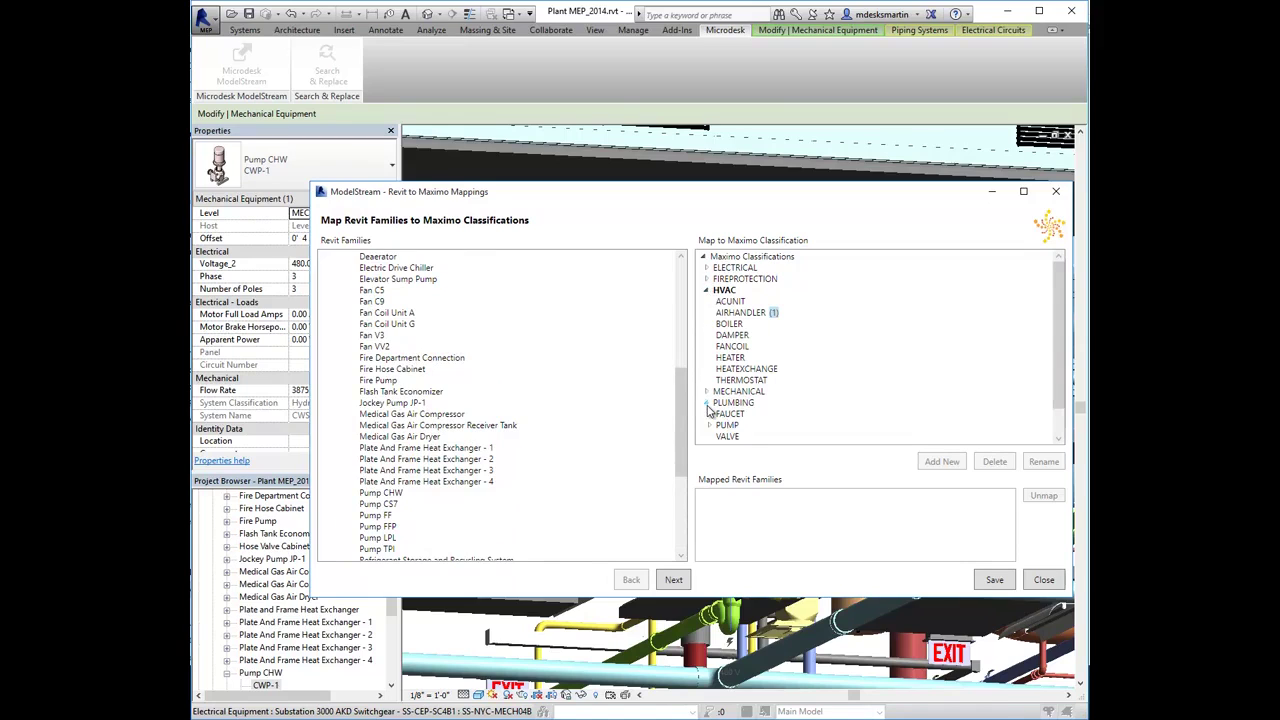
scroll(708, 410, "down", 1)
Expand PUMP and map the Pump CHW family to the PUMP classification
left_click(709, 393)
scroll(715, 392, "down", 1)
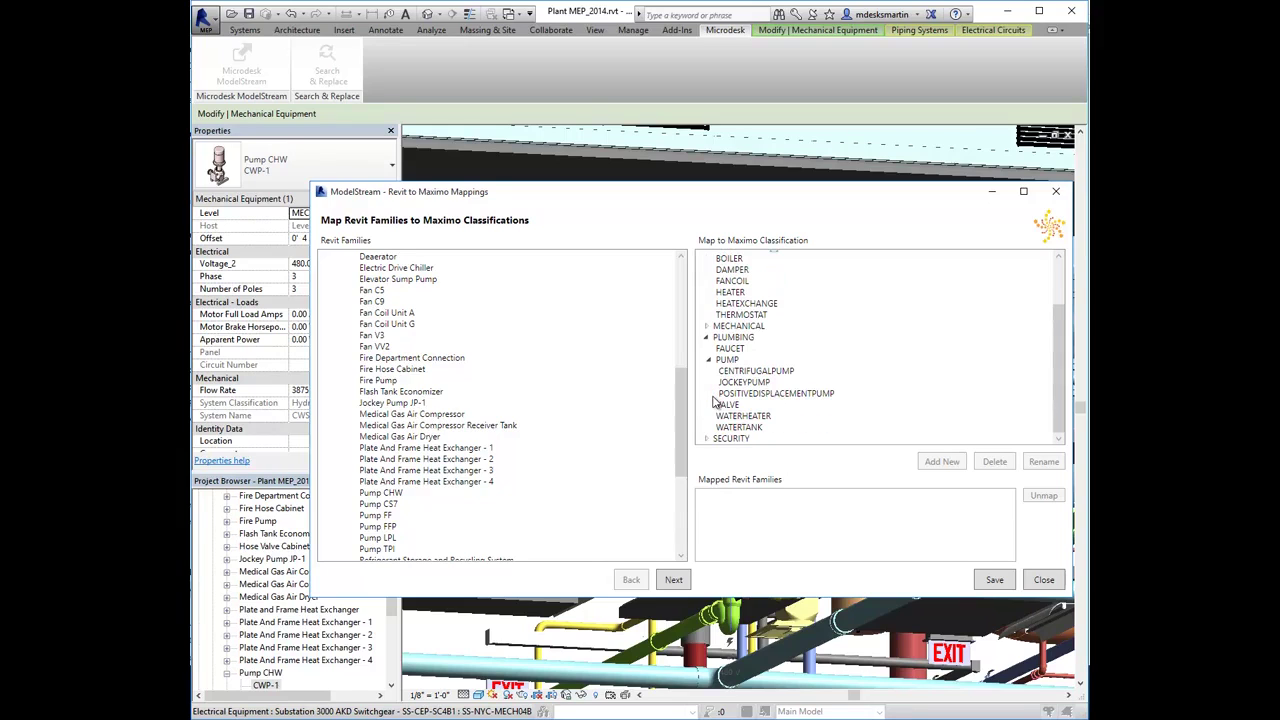
left_click(727, 360)
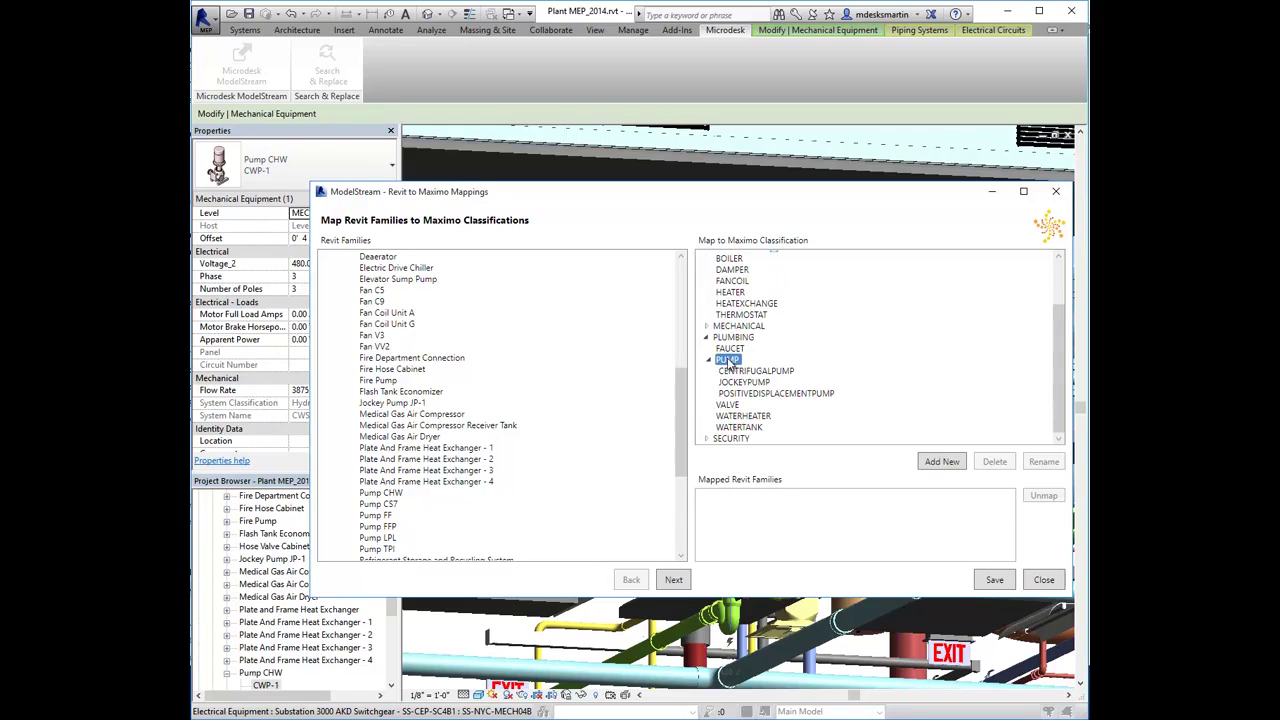
left_click(394, 494)
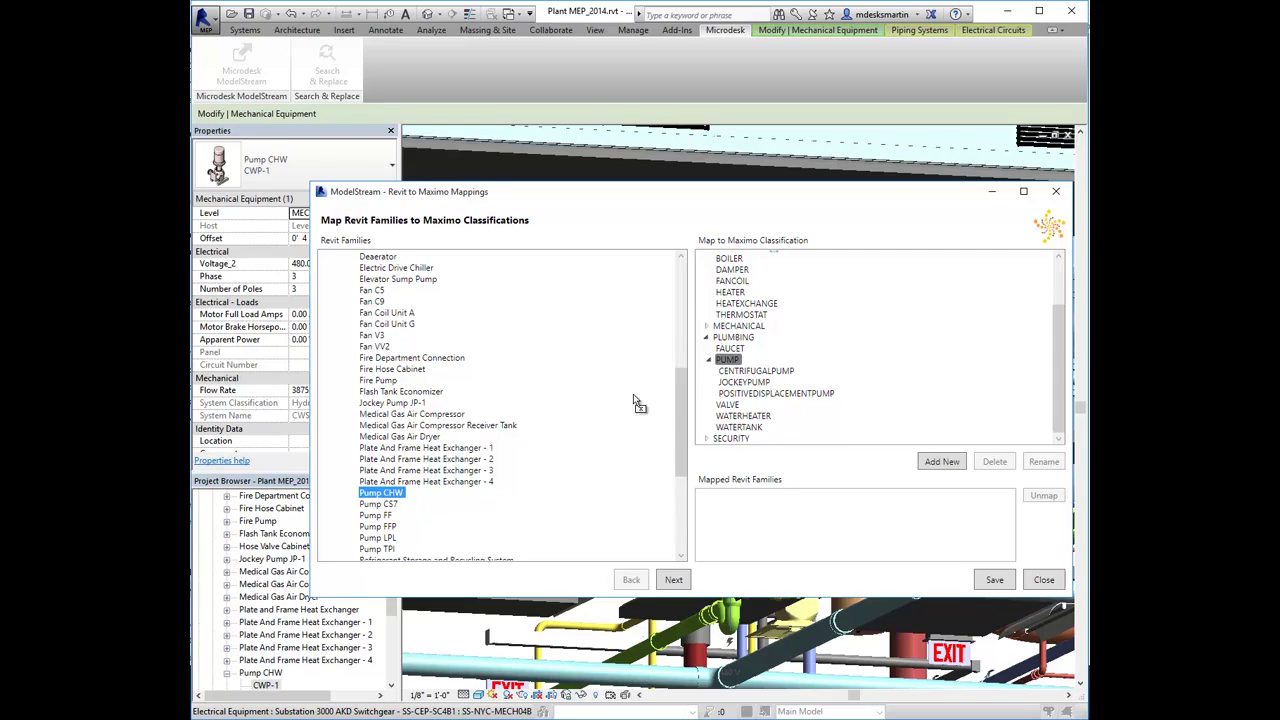
left_click(728, 362)
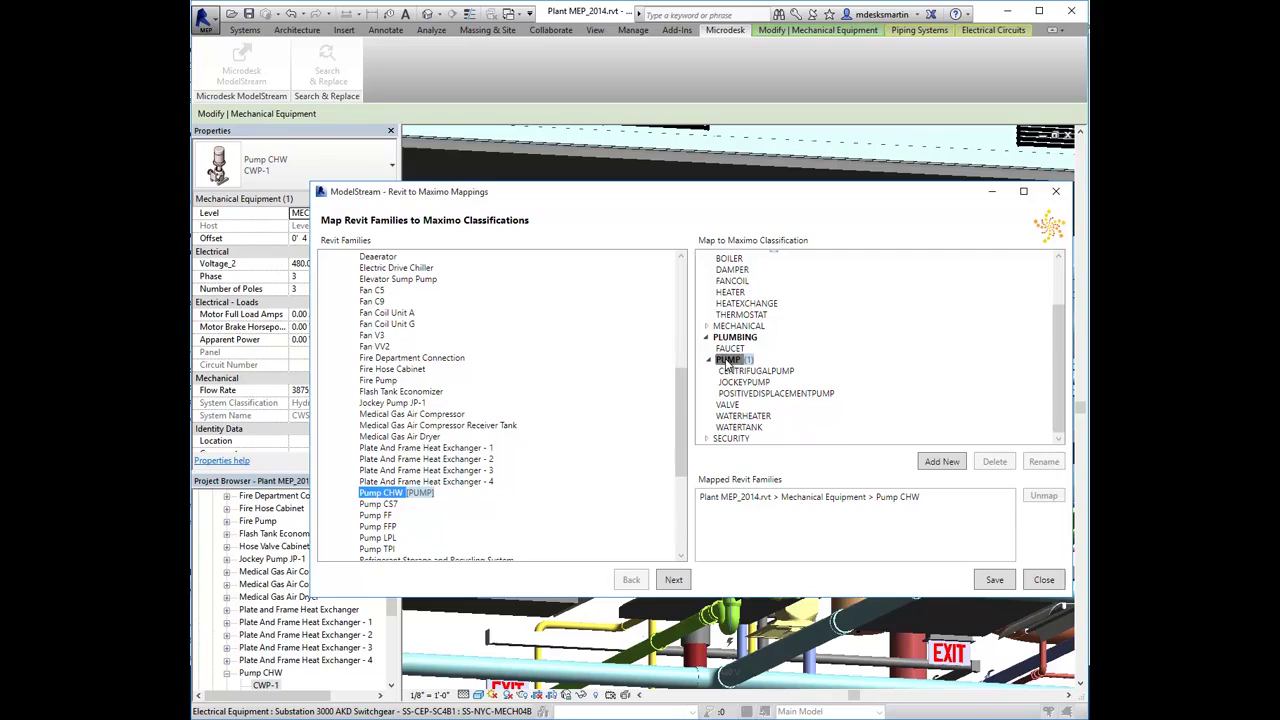
Map the Pump CS7, Pump FF and Pump FFP families to PUMP as well
left_click(385, 507)
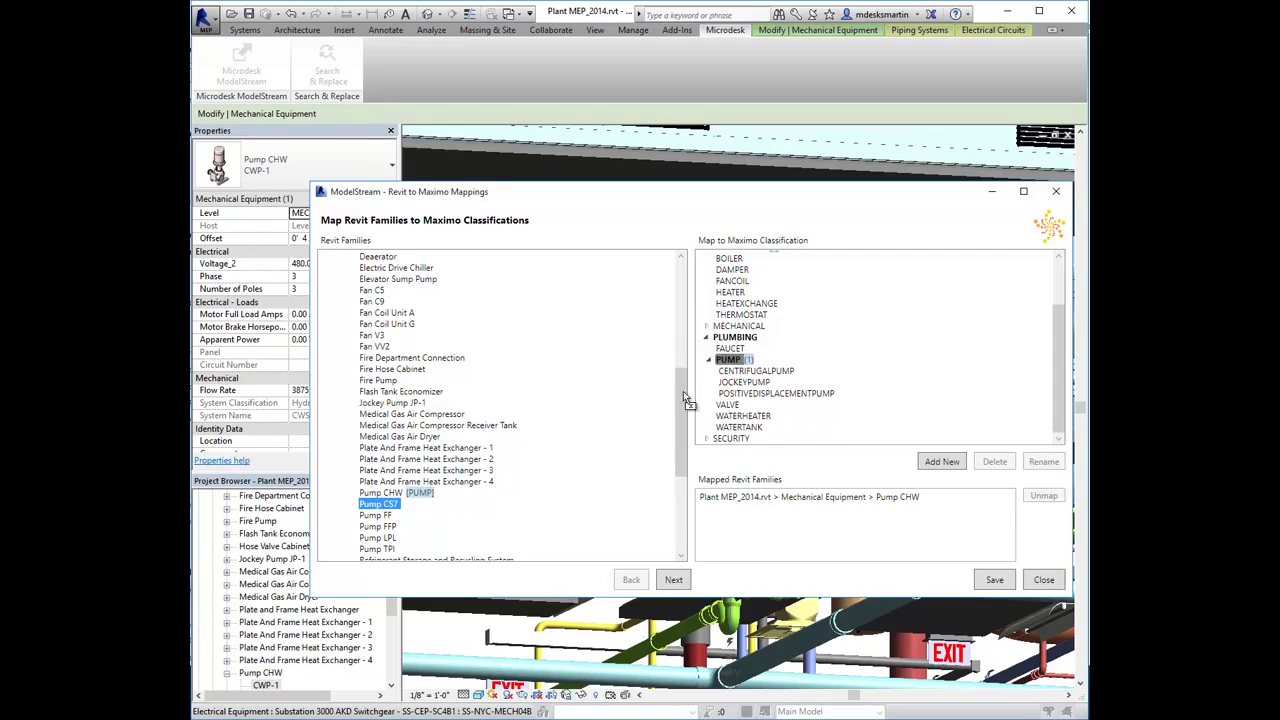
left_click(729, 360)
left_click(377, 515)
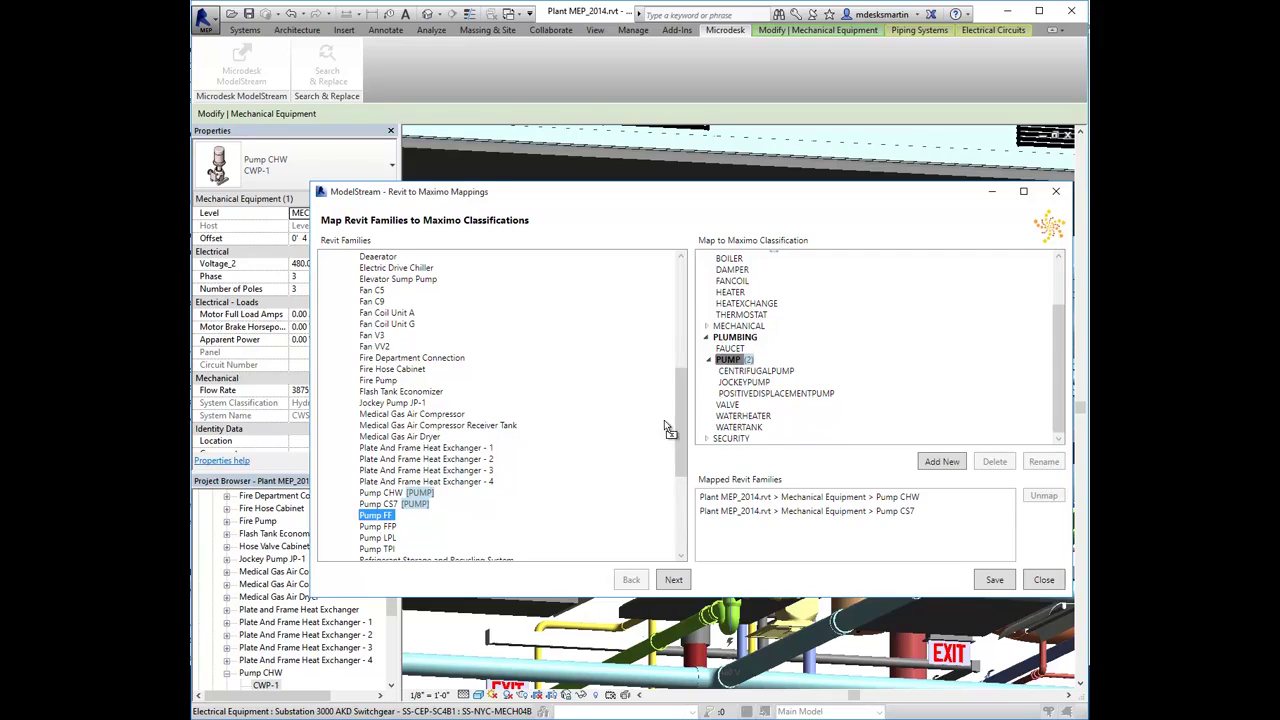
left_click(729, 360)
left_click(380, 526)
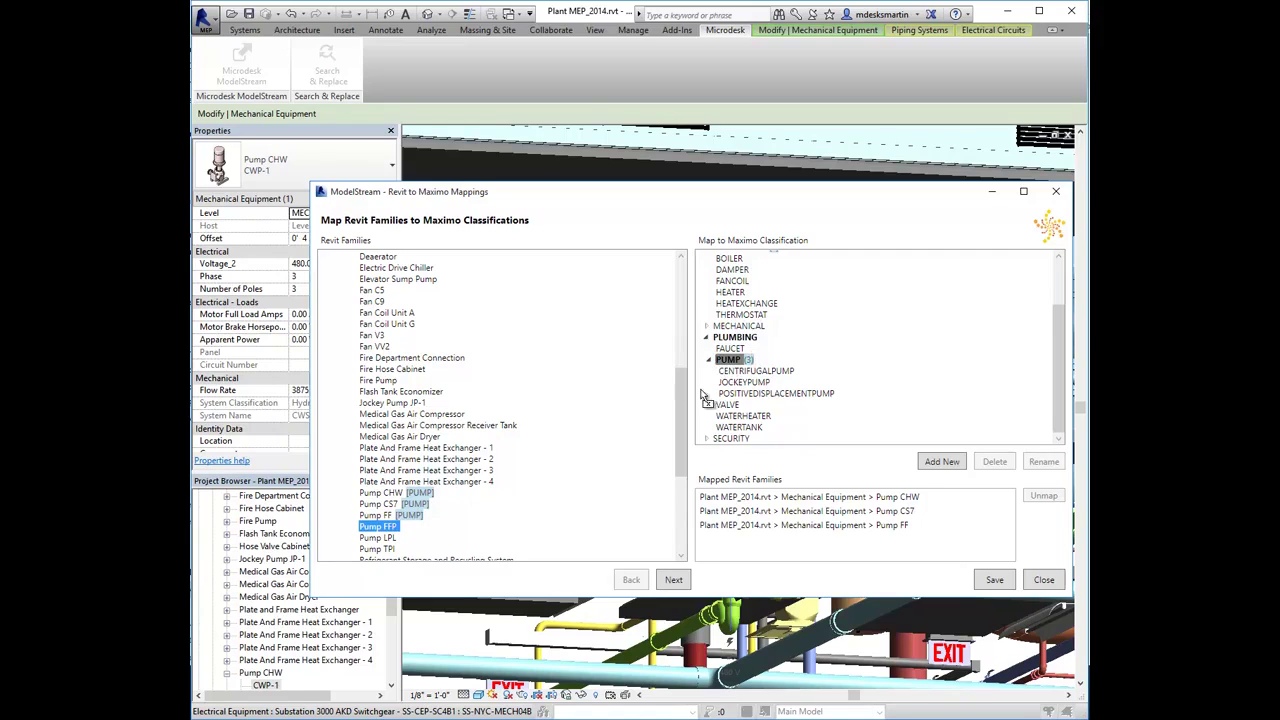
left_click(737, 364)
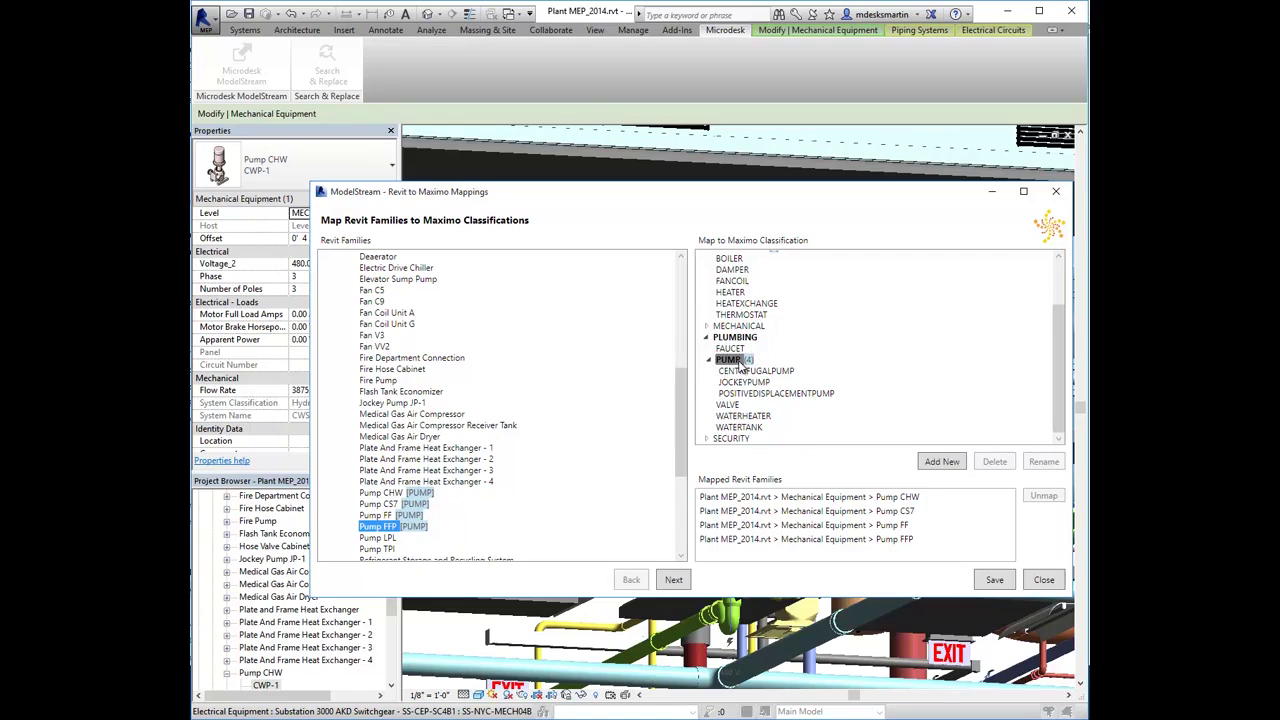
Remove the Pump CS7, FF and FFP mappings so only Pump CHW remains, then continue
left_click(912, 514)
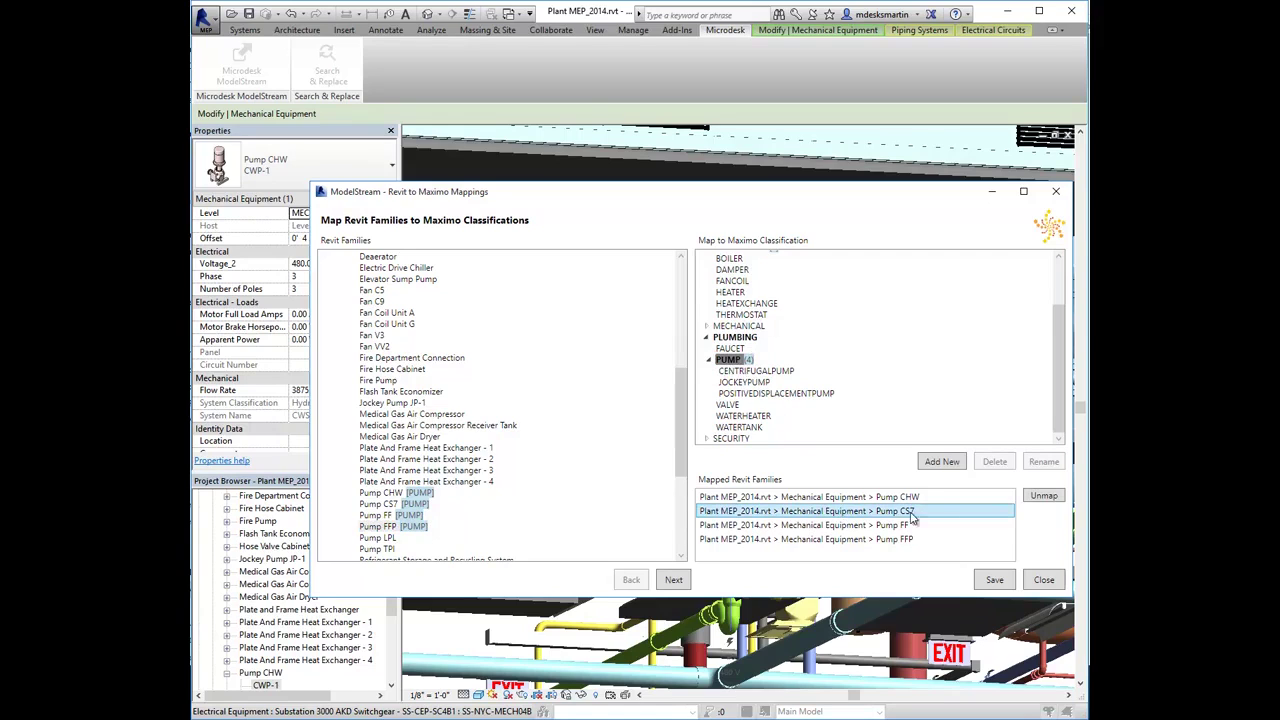
left_click(1043, 496)
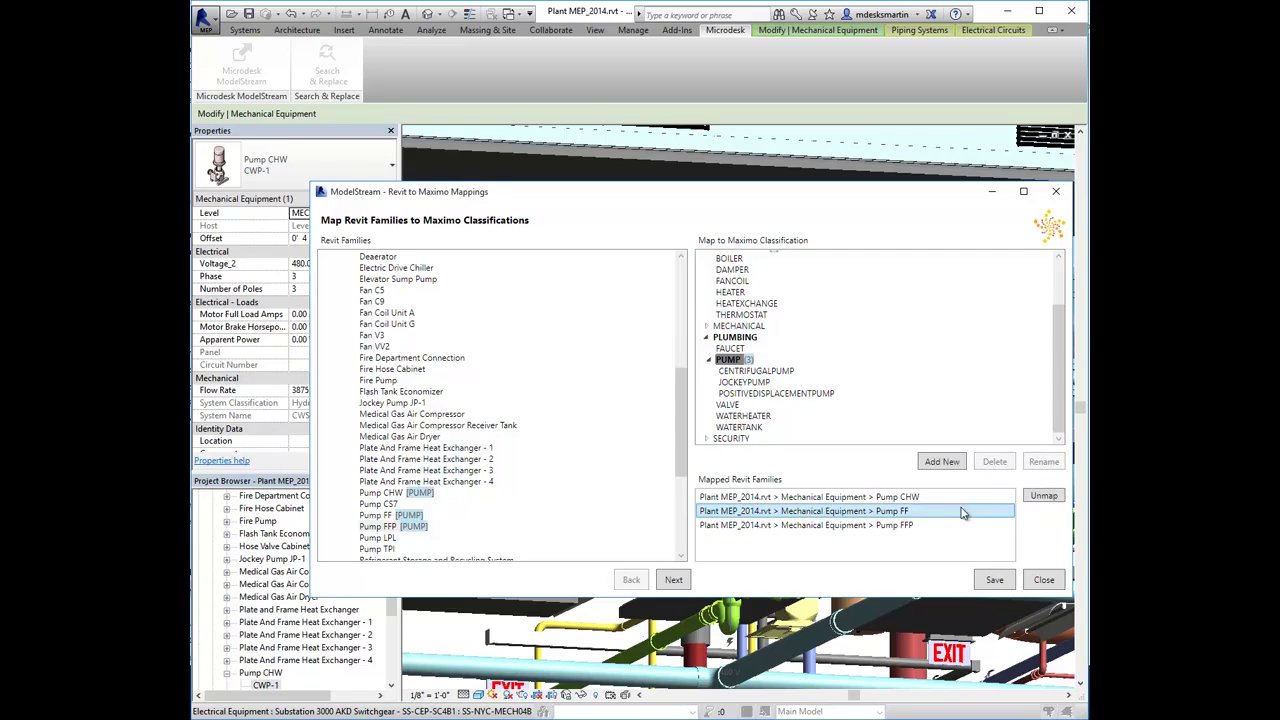
left_click(1043, 496)
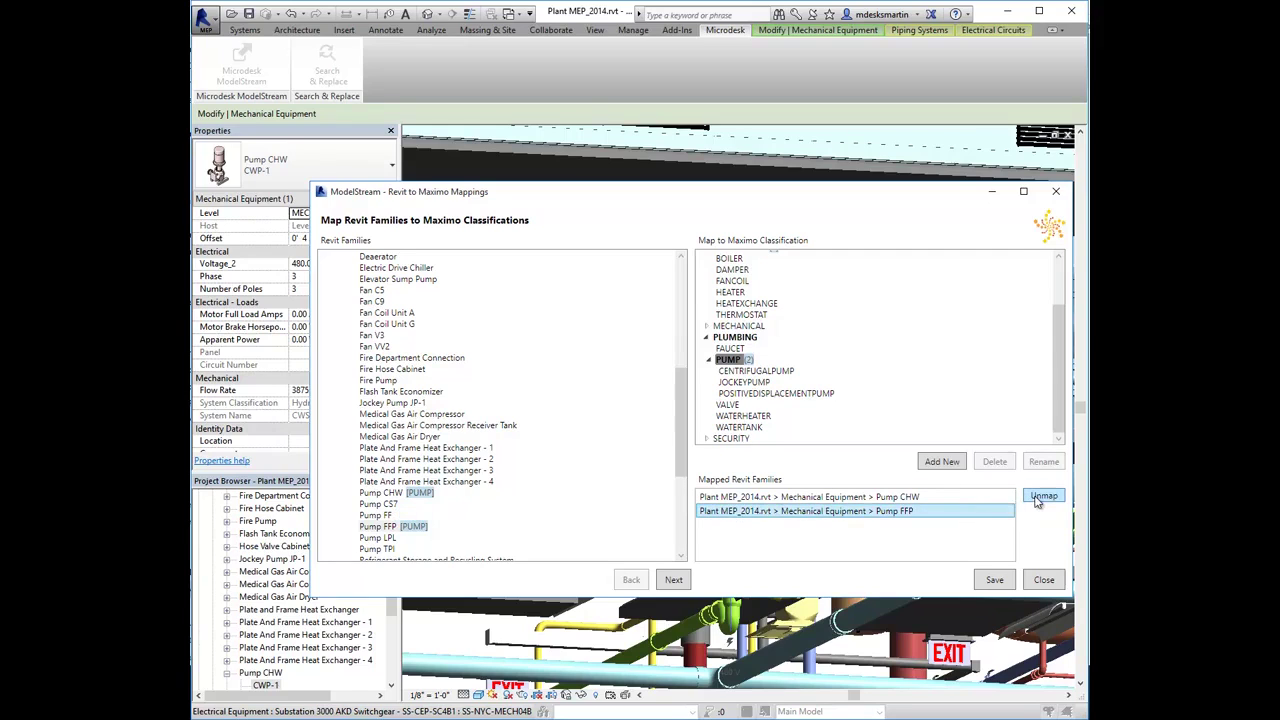
left_click(1040, 498)
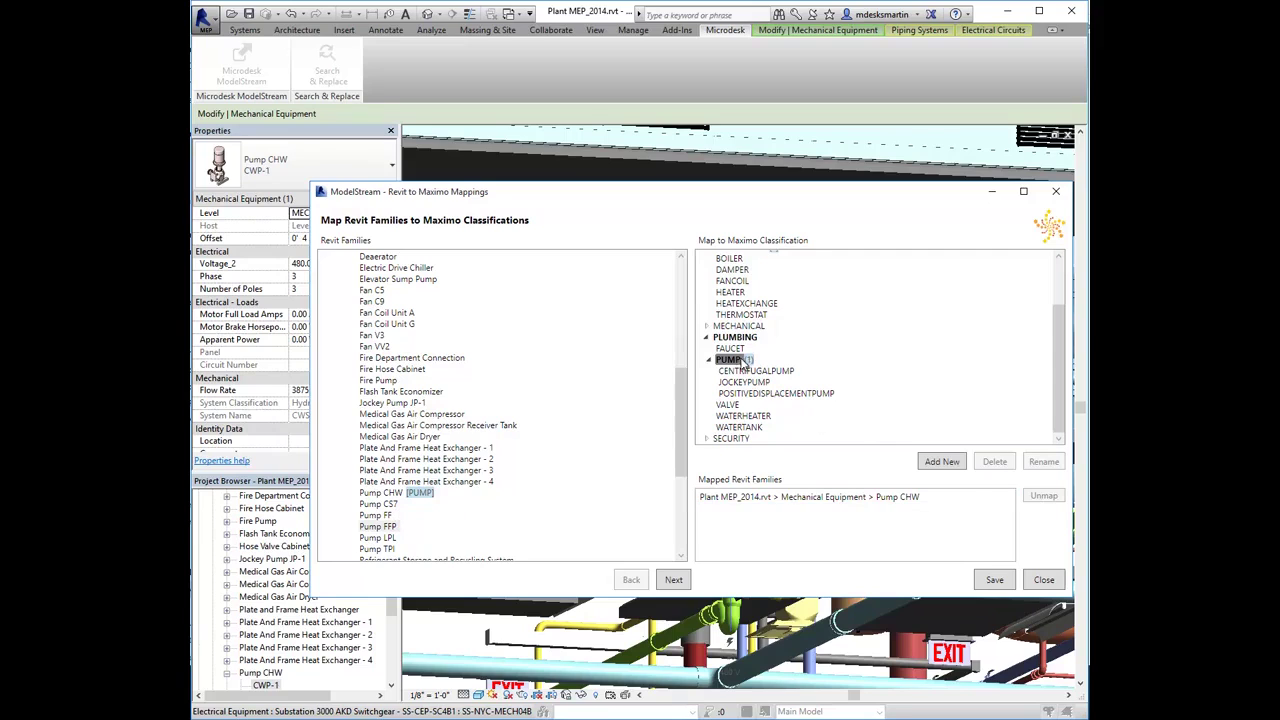
left_click(674, 581)
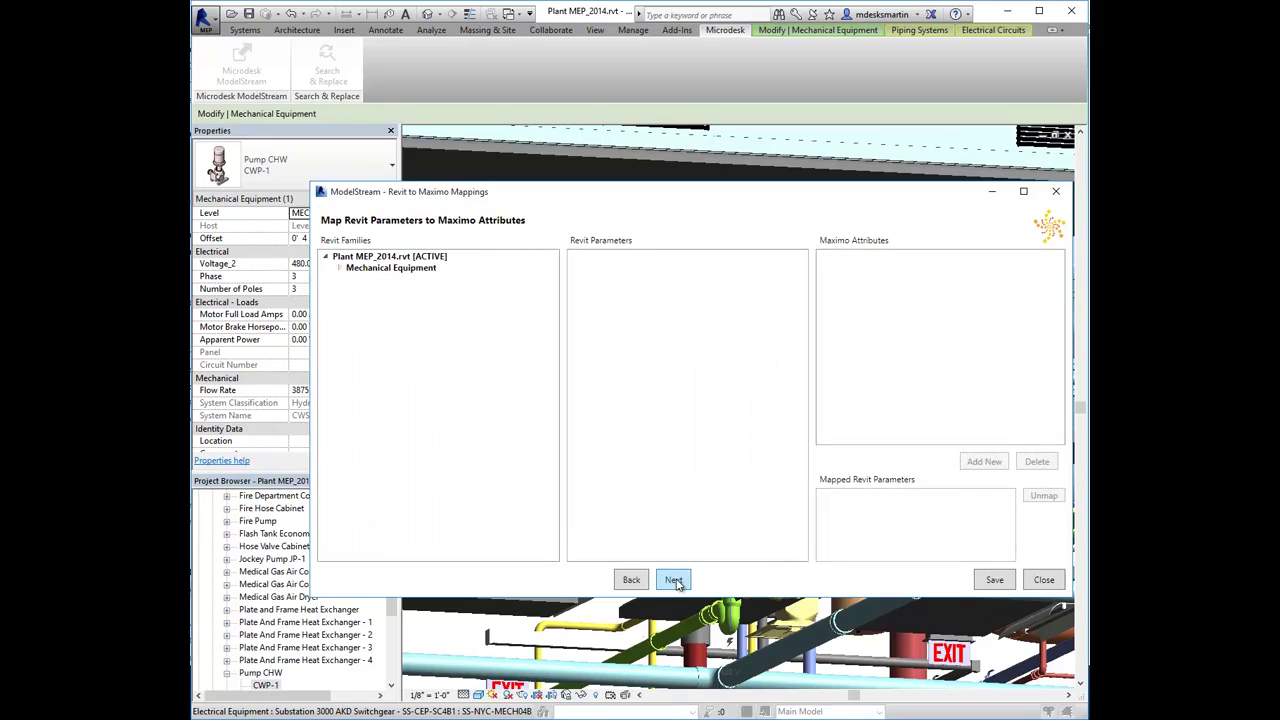
Expand Mechanical Equipment and select Pump CHW [PUMP] to list its parameters beside PUMP attributes
left_click(340, 269)
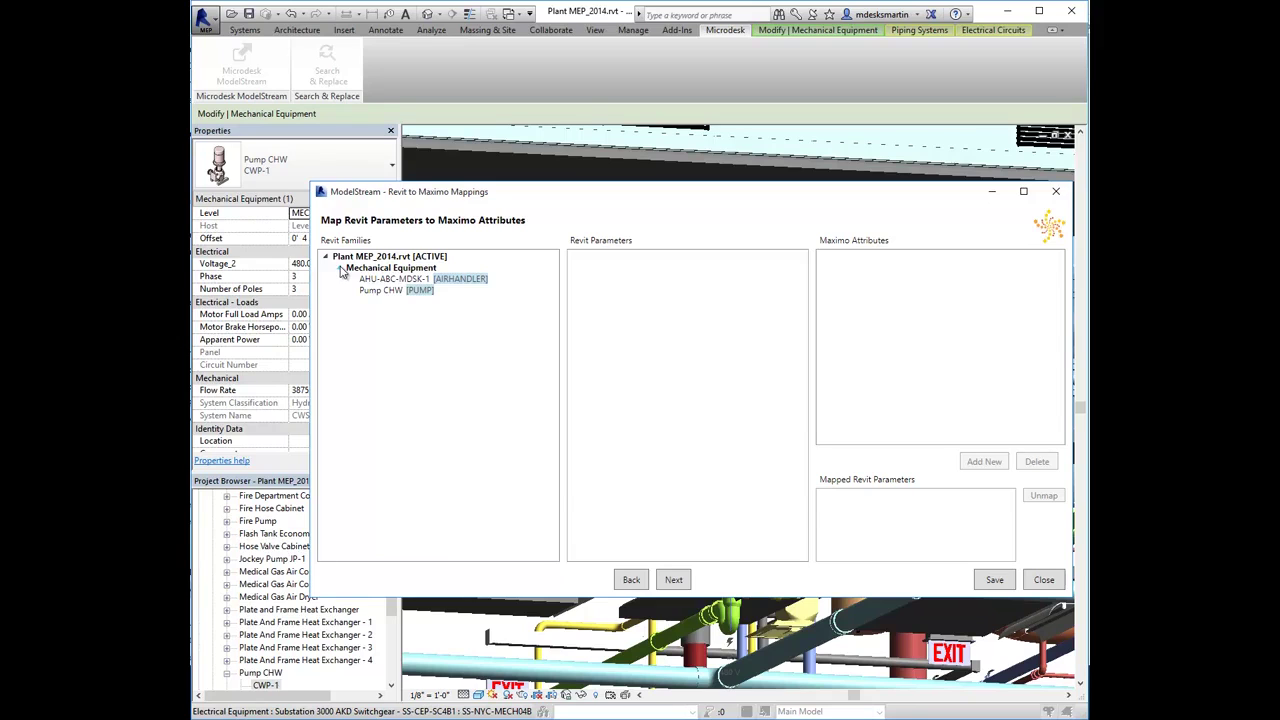
left_click(384, 281)
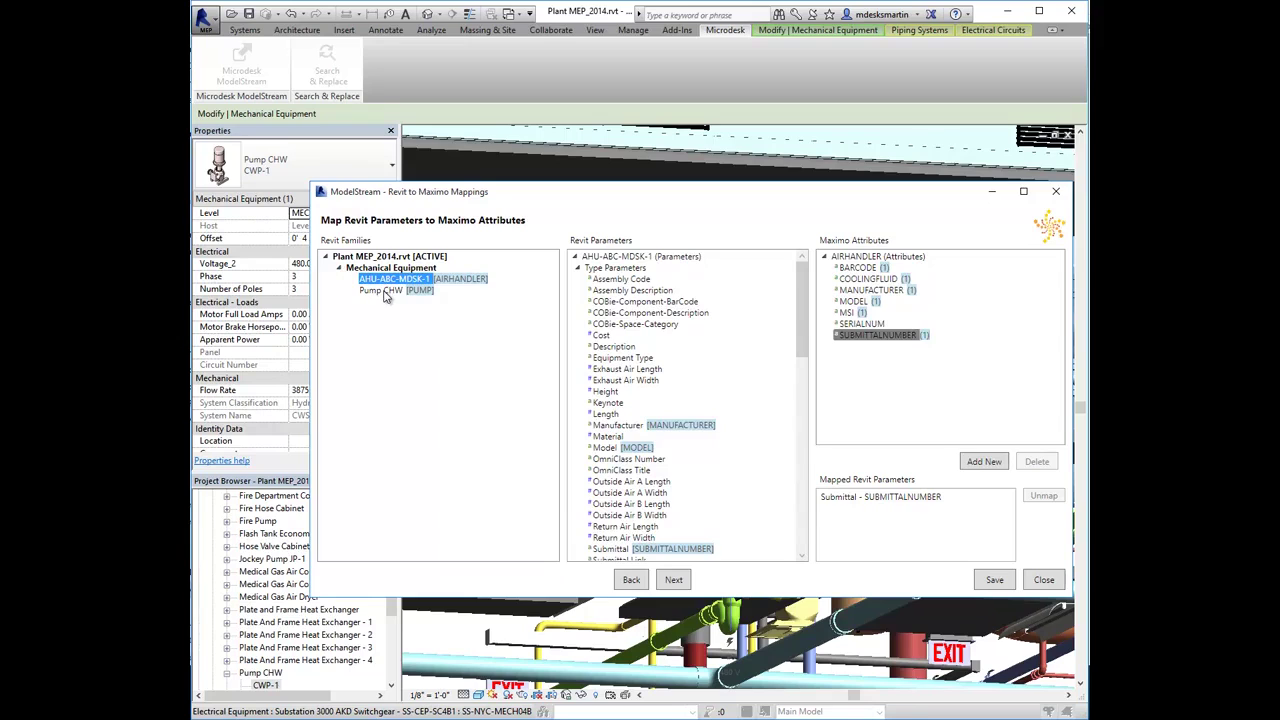
left_click(384, 291)
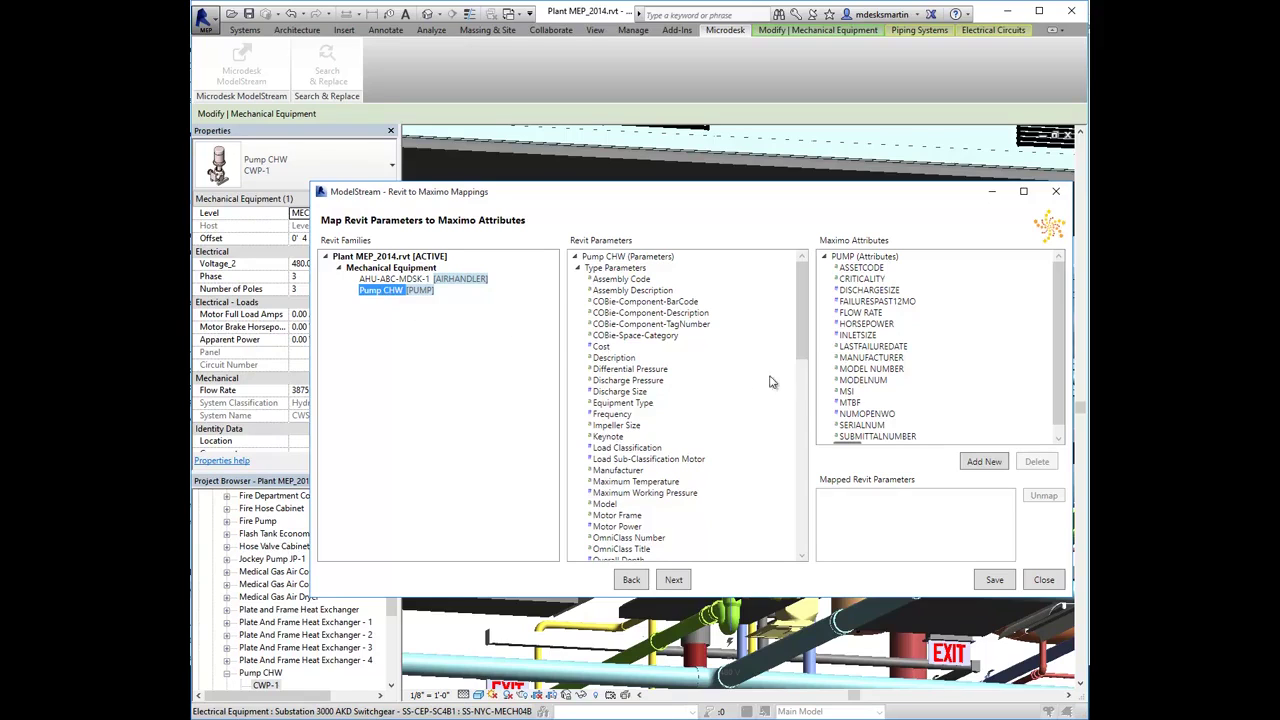
Map Manufacturer to MANUFACTURER and Model to MODELNUM
left_click_drag(806, 352, 806, 385)
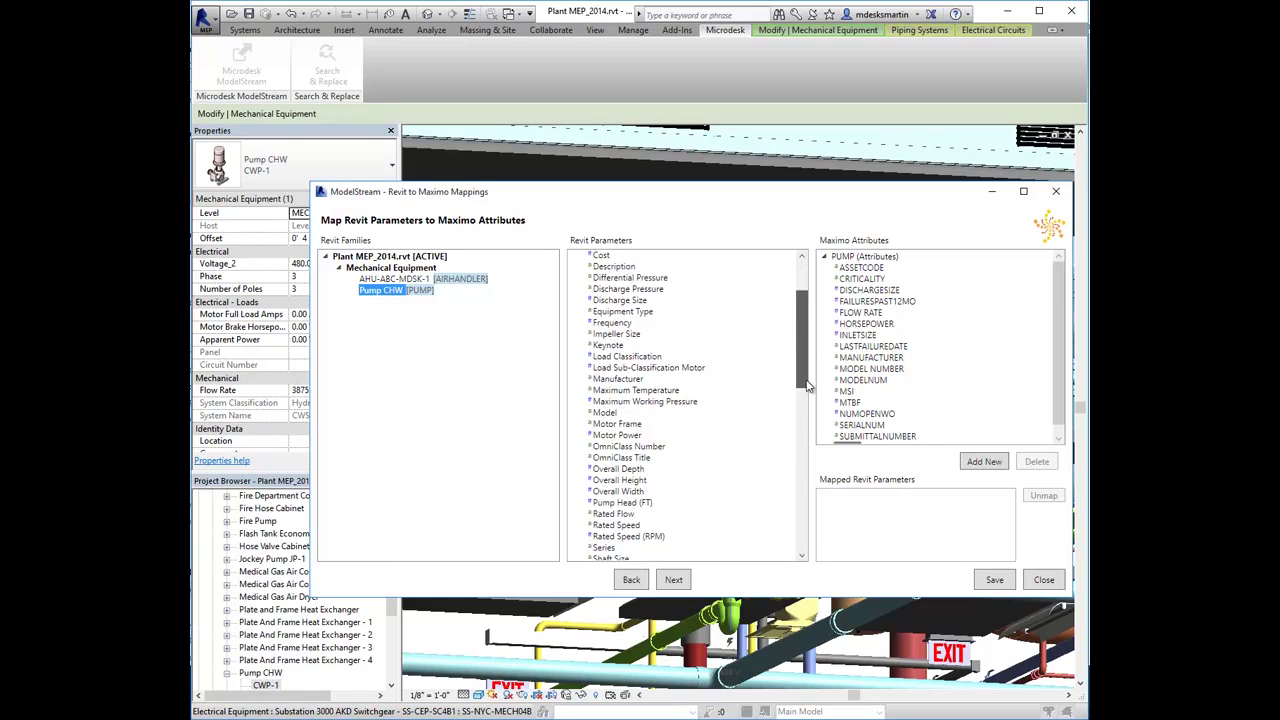
left_click_drag(630, 380, 836, 360)
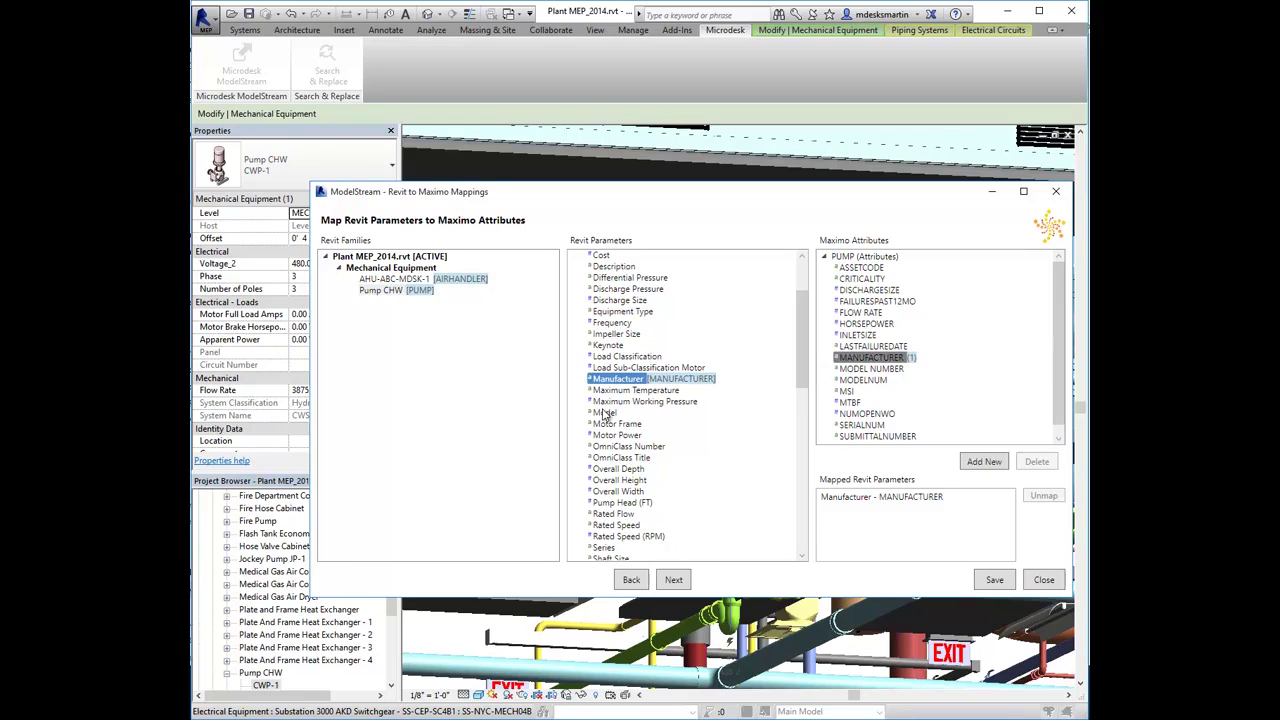
left_click_drag(605, 412, 858, 384)
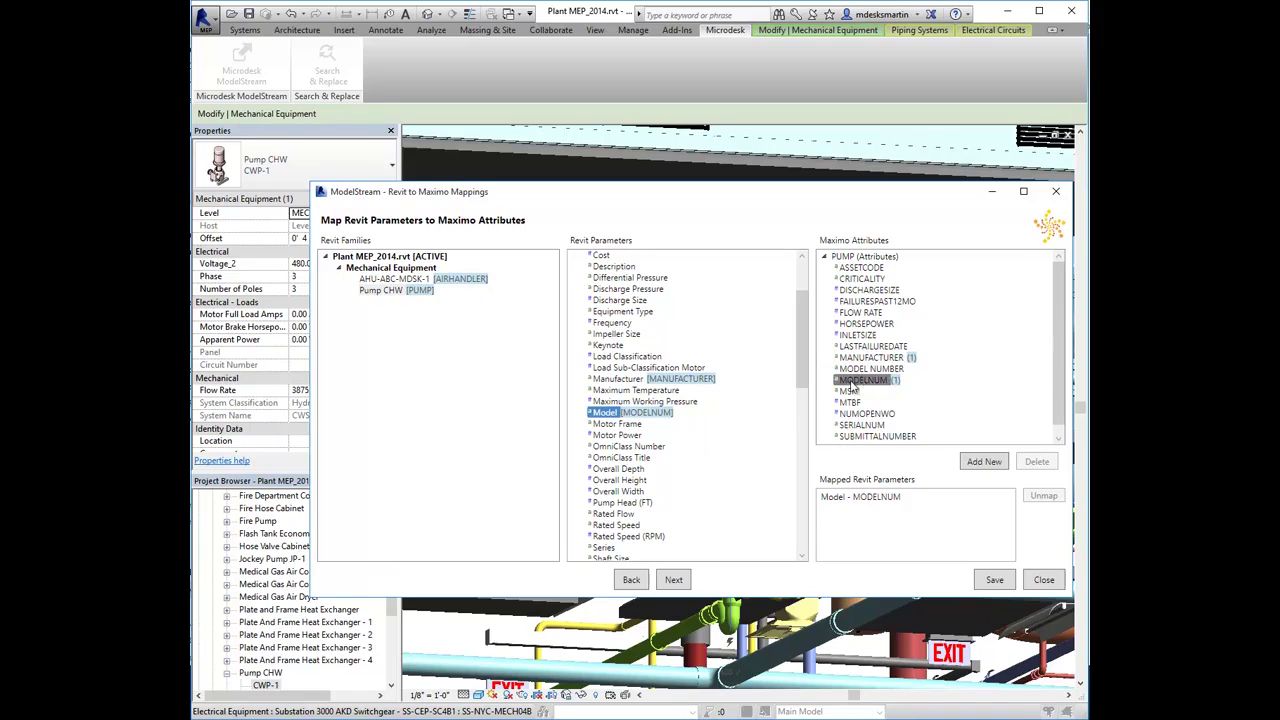
Map Submittal to SERIALNUM and MSI to the MSI attribute
scroll(806, 385, "down", 1)
scroll(806, 385, "down", 3)
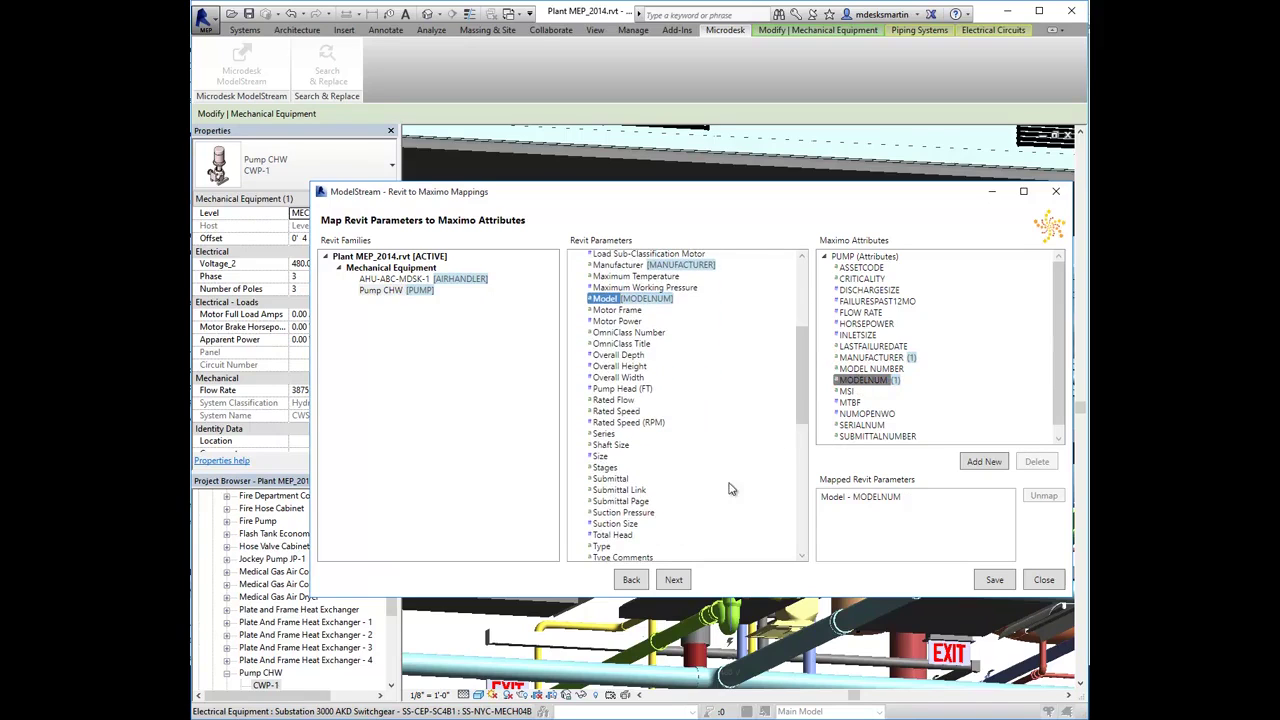
left_click(676, 482)
left_click_drag(676, 481, 812, 520)
scroll(803, 427, "down", 1)
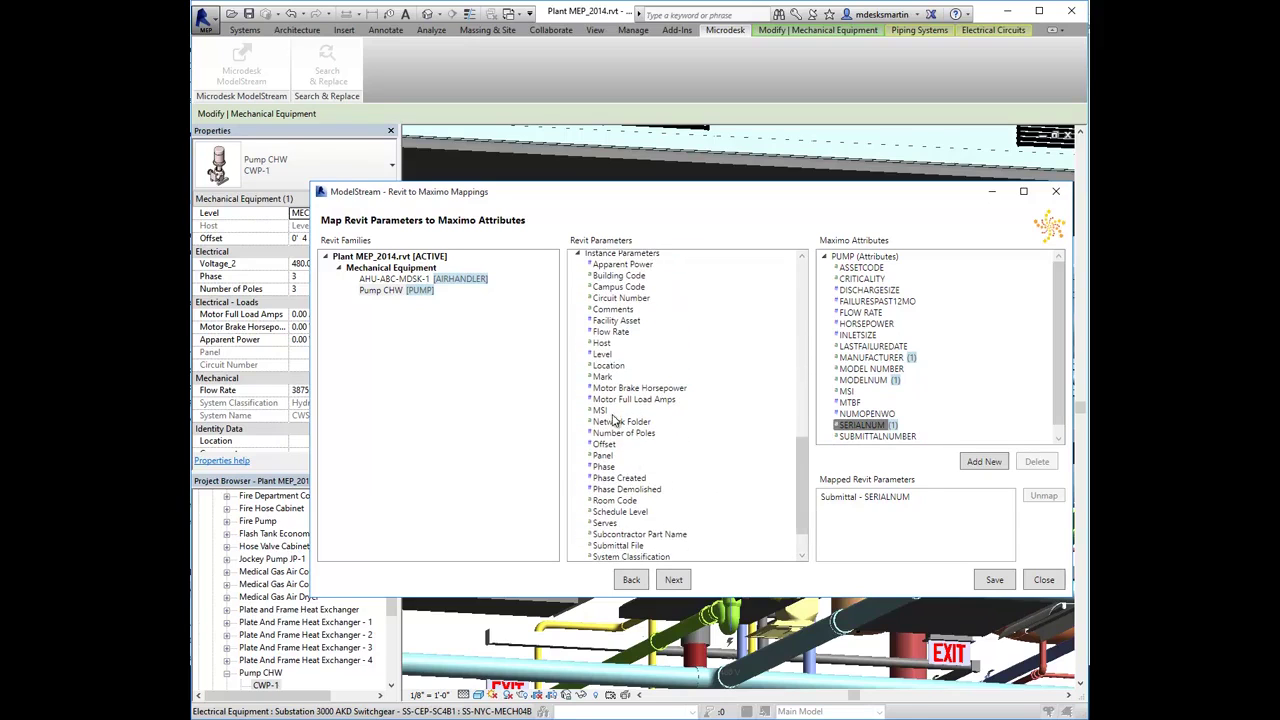
left_click_drag(600, 410, 847, 393)
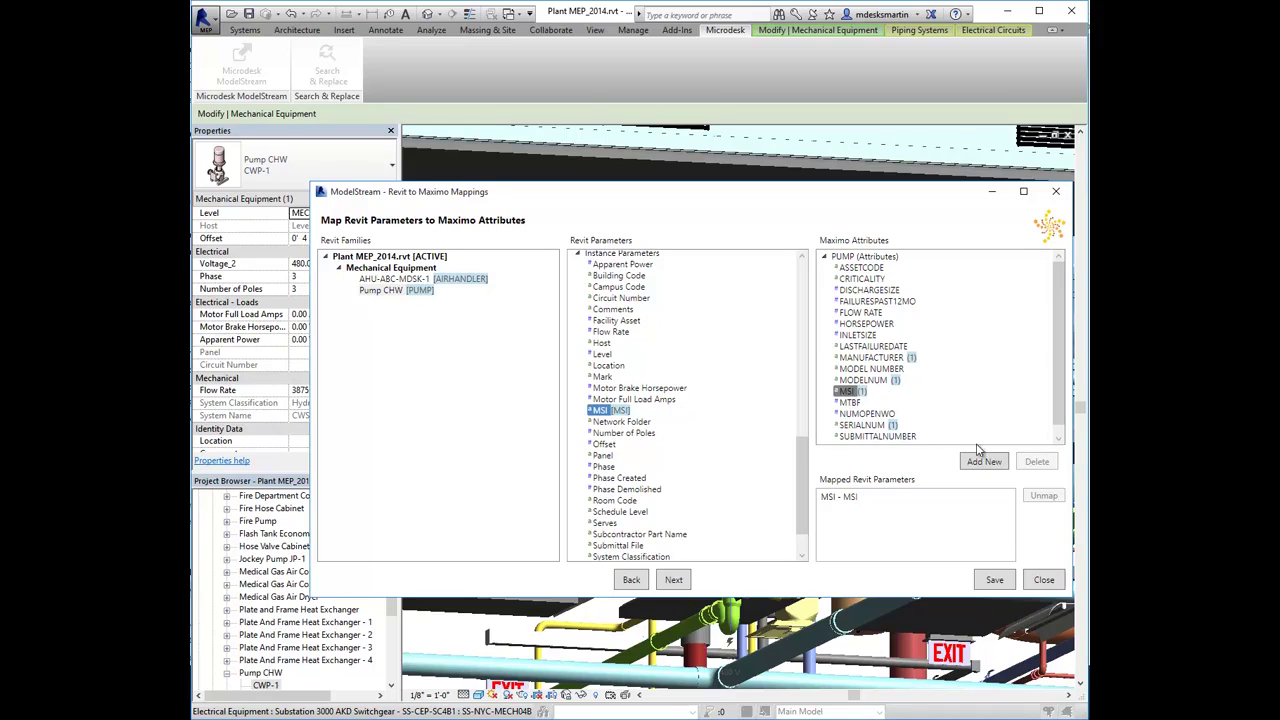
scroll(1060, 425, "down", 1)
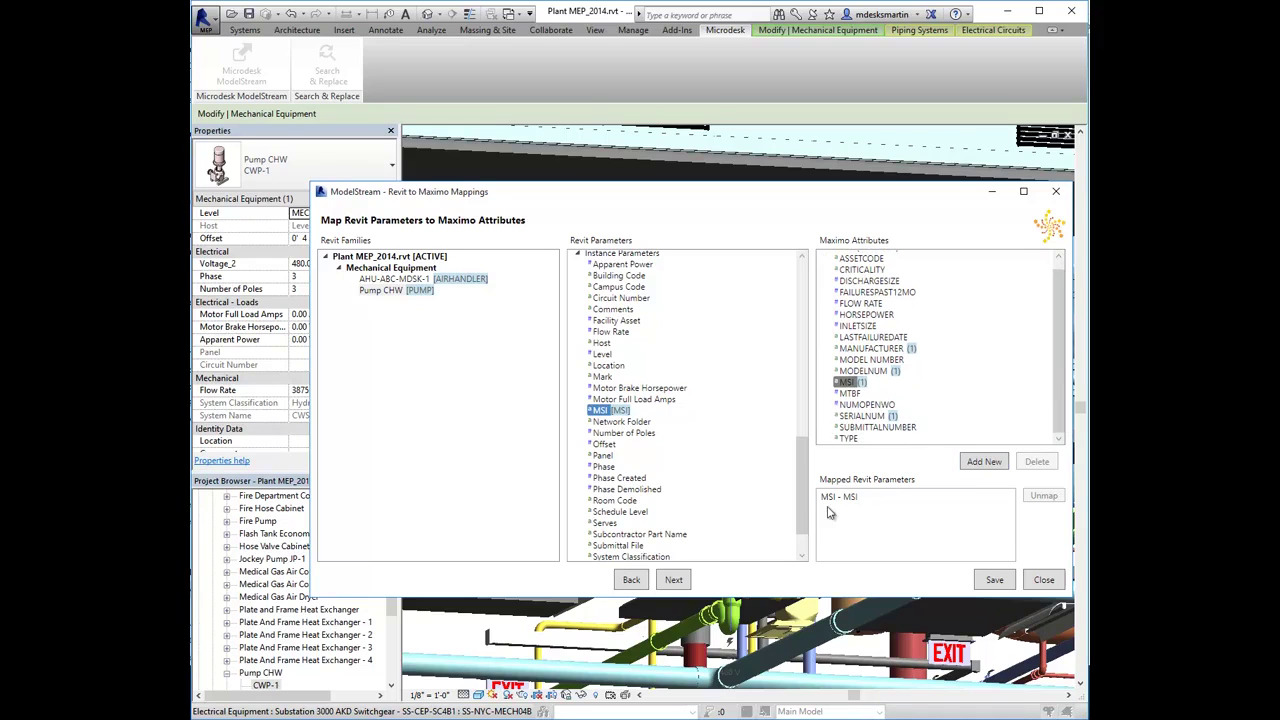
left_click_drag(806, 505, 806, 524)
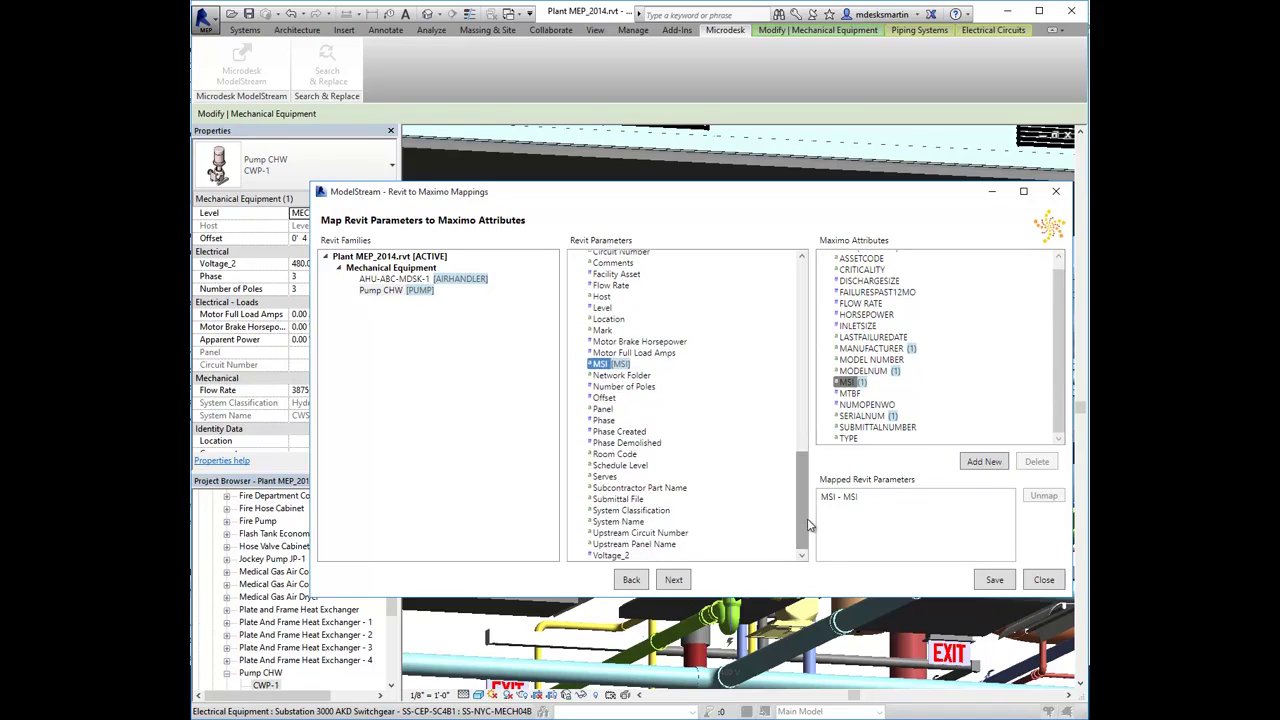
left_click(611, 556)
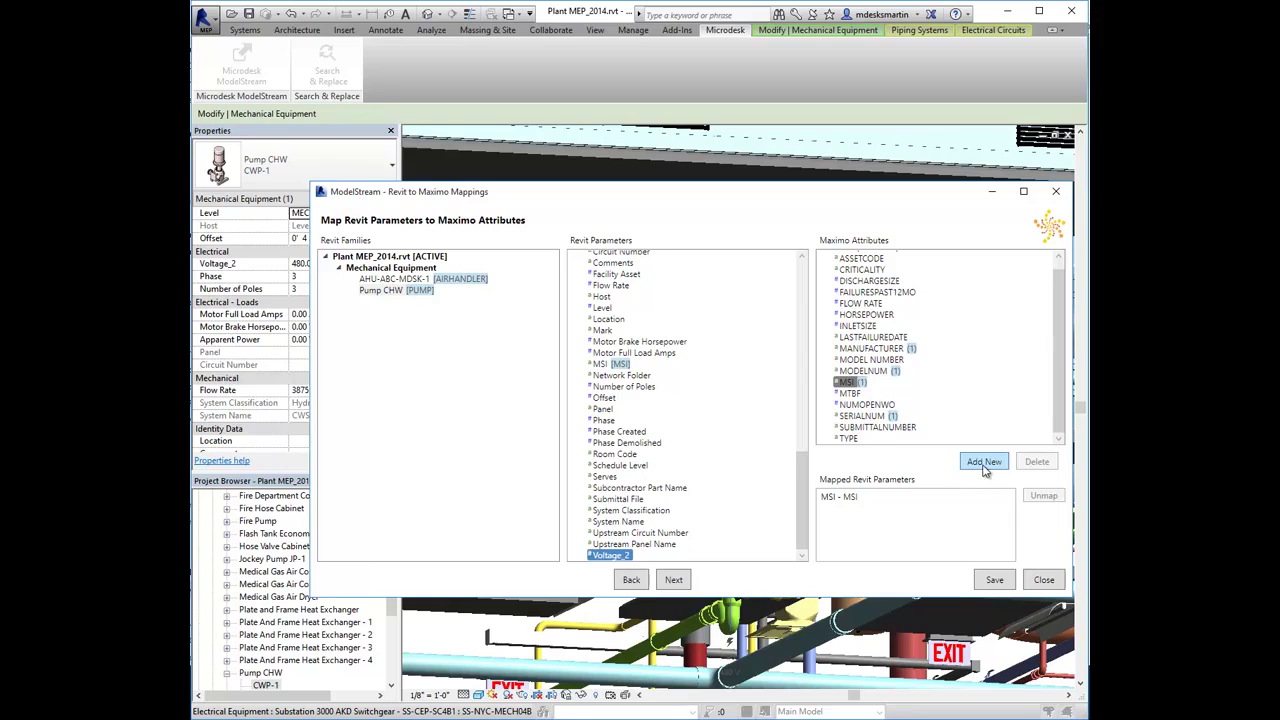
Add a new NUMERIC Maximo attribute VOLTAGE with description 'voltage'
left_click(984, 462)
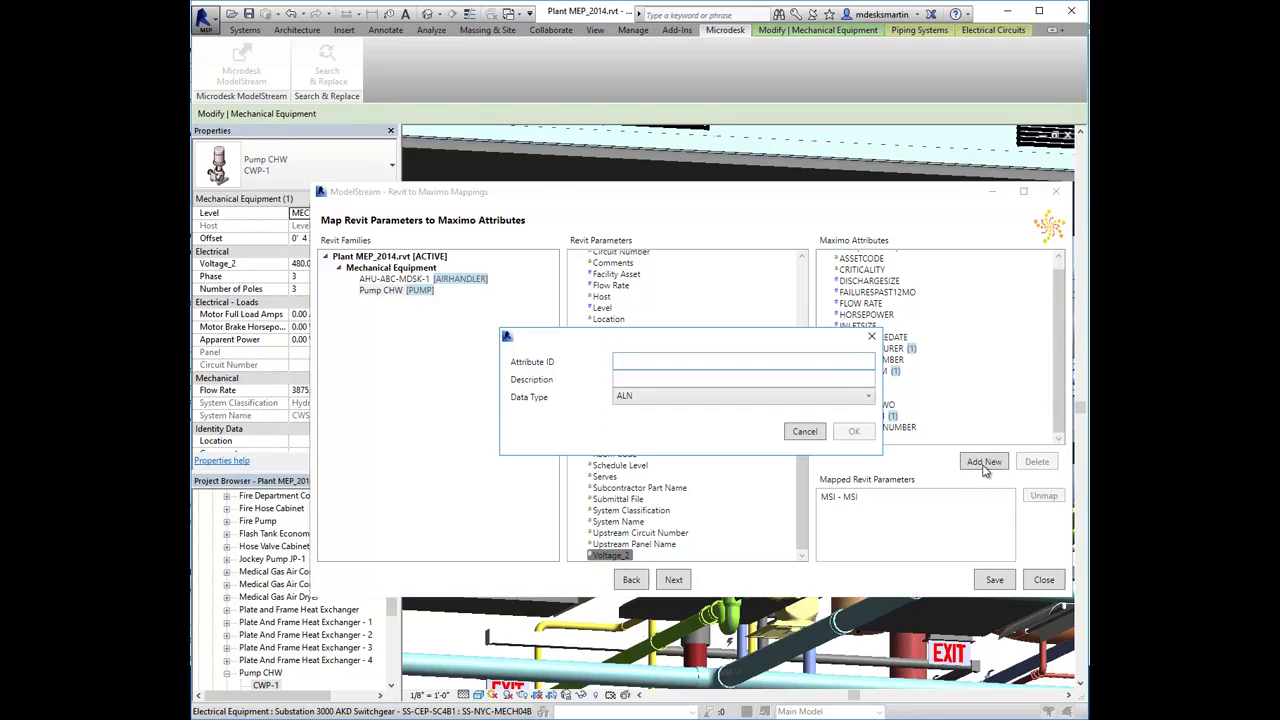
type("VOLTAGE")
key("Tab")
type("vol")
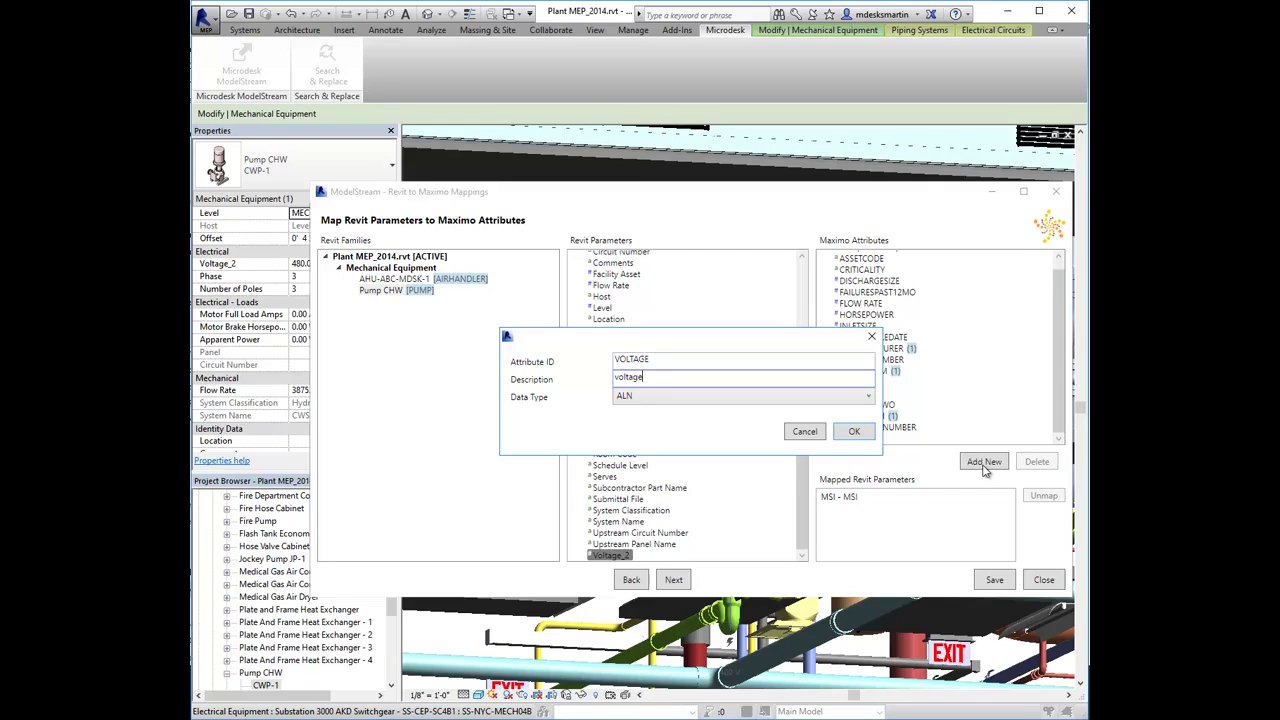
left_click(656, 397)
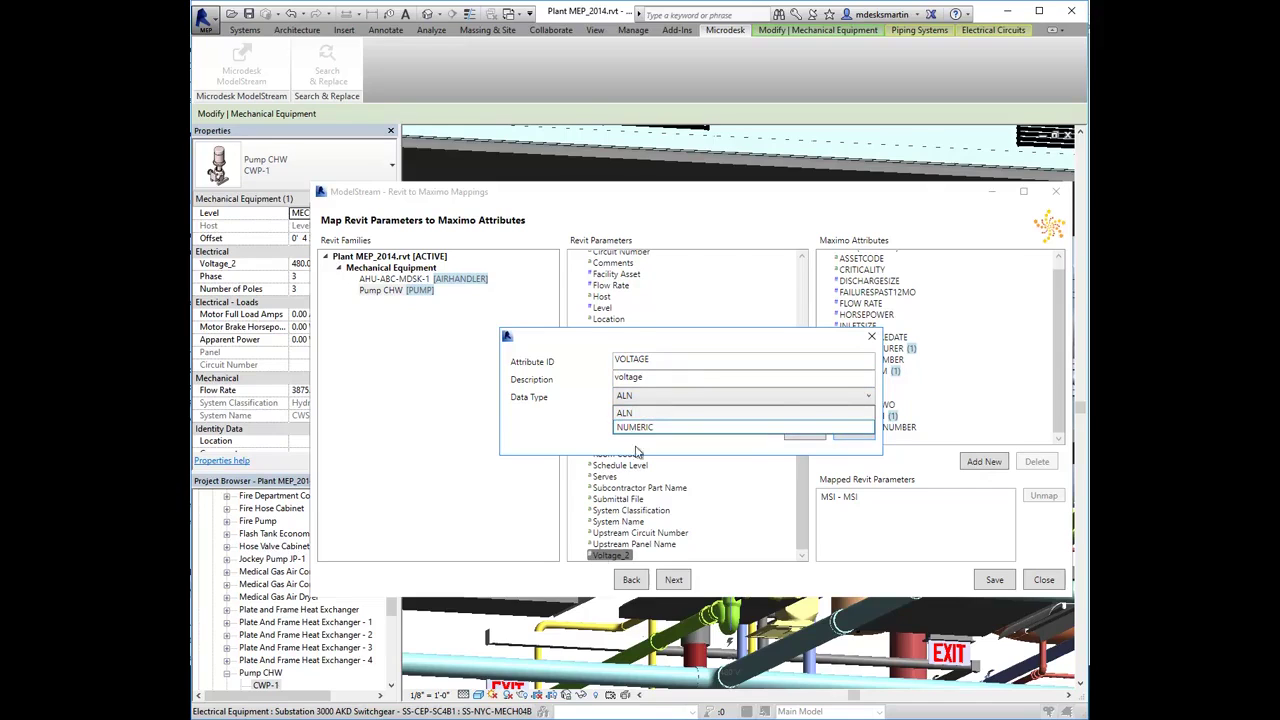
left_click(641, 428)
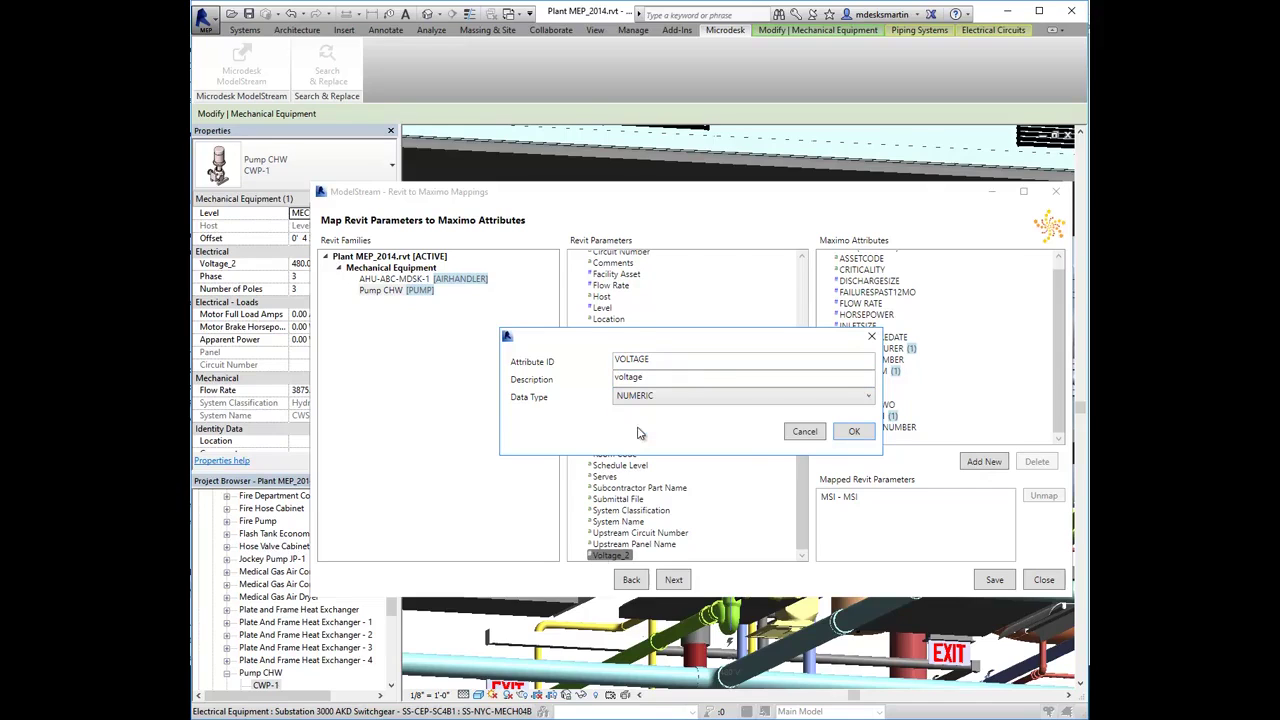
left_click(852, 436)
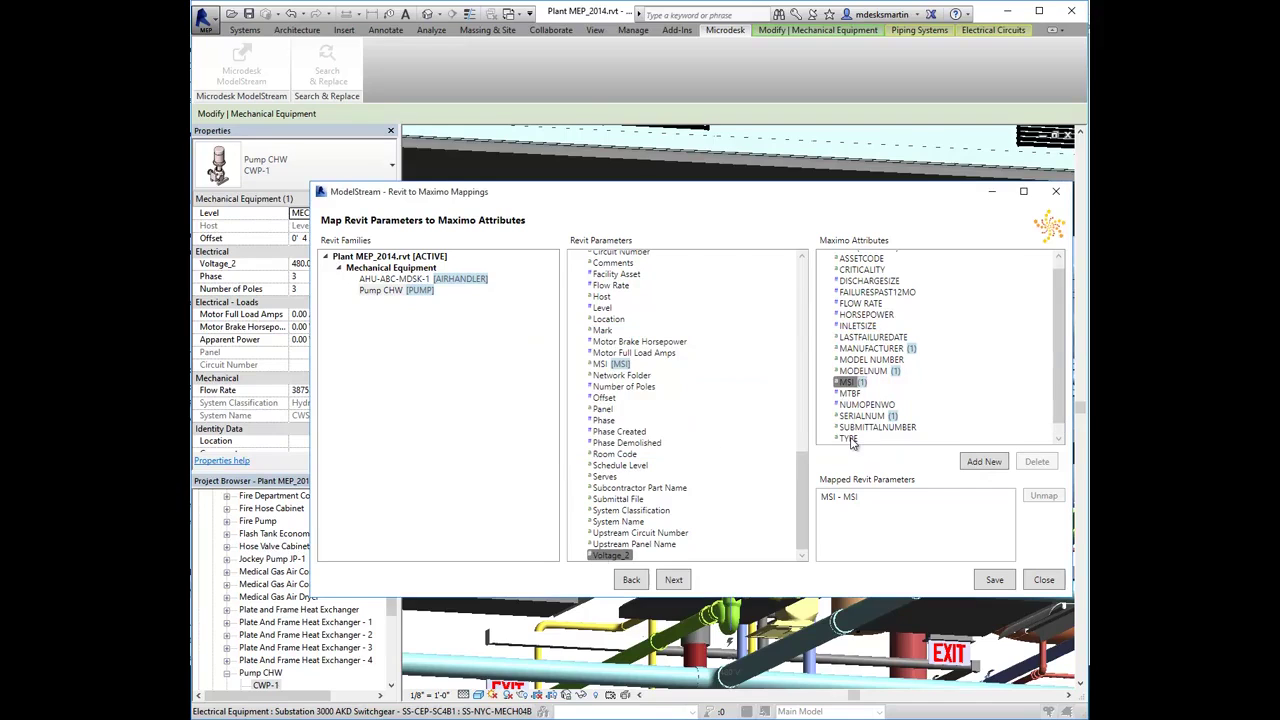
Map the Voltage_2 parameter onto VOLTAGE, check the mapping, and advance to Location Mapping
left_click(1059, 439)
left_click(866, 439)
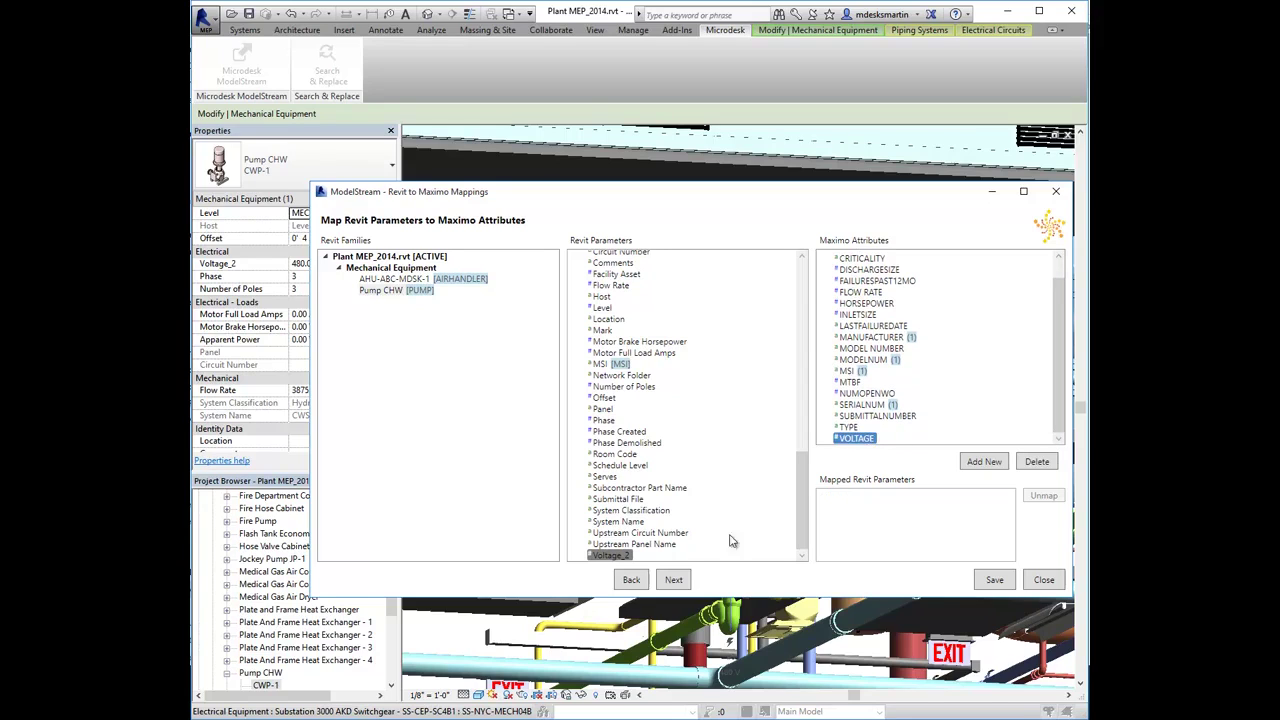
left_click(611, 556)
left_click_drag(818, 498, 865, 446)
left_click(862, 496)
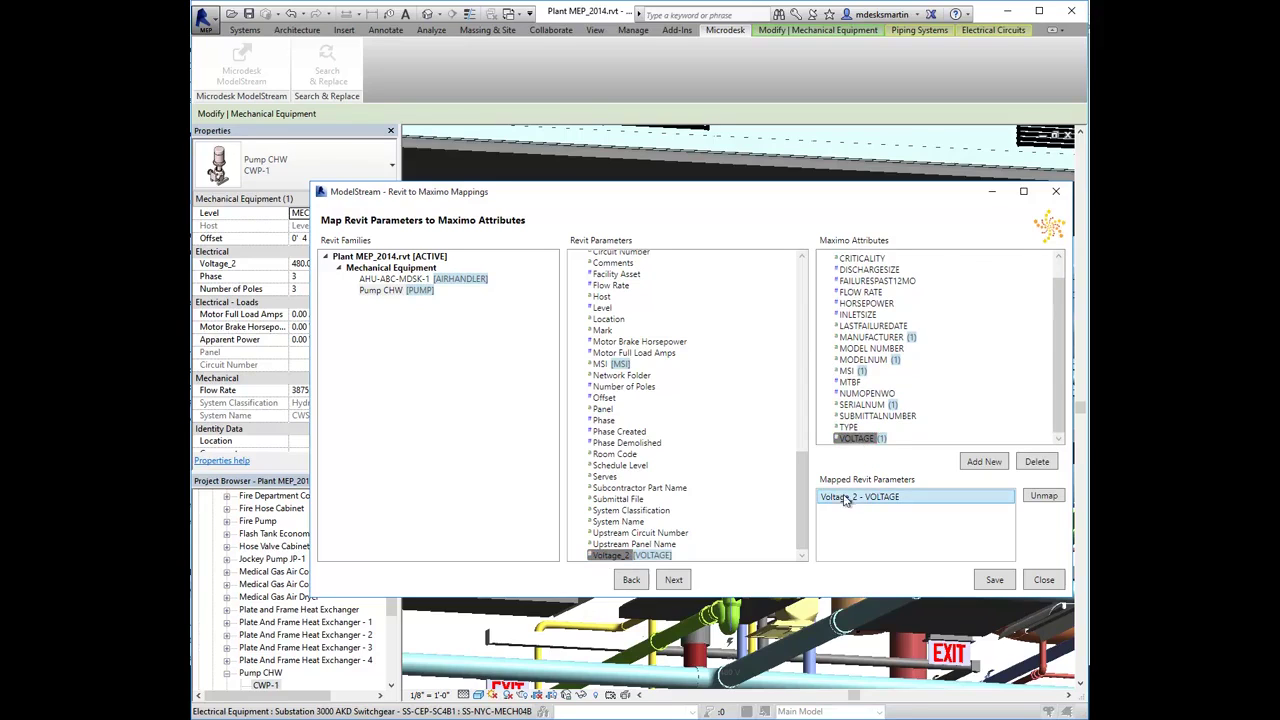
left_click(675, 583)
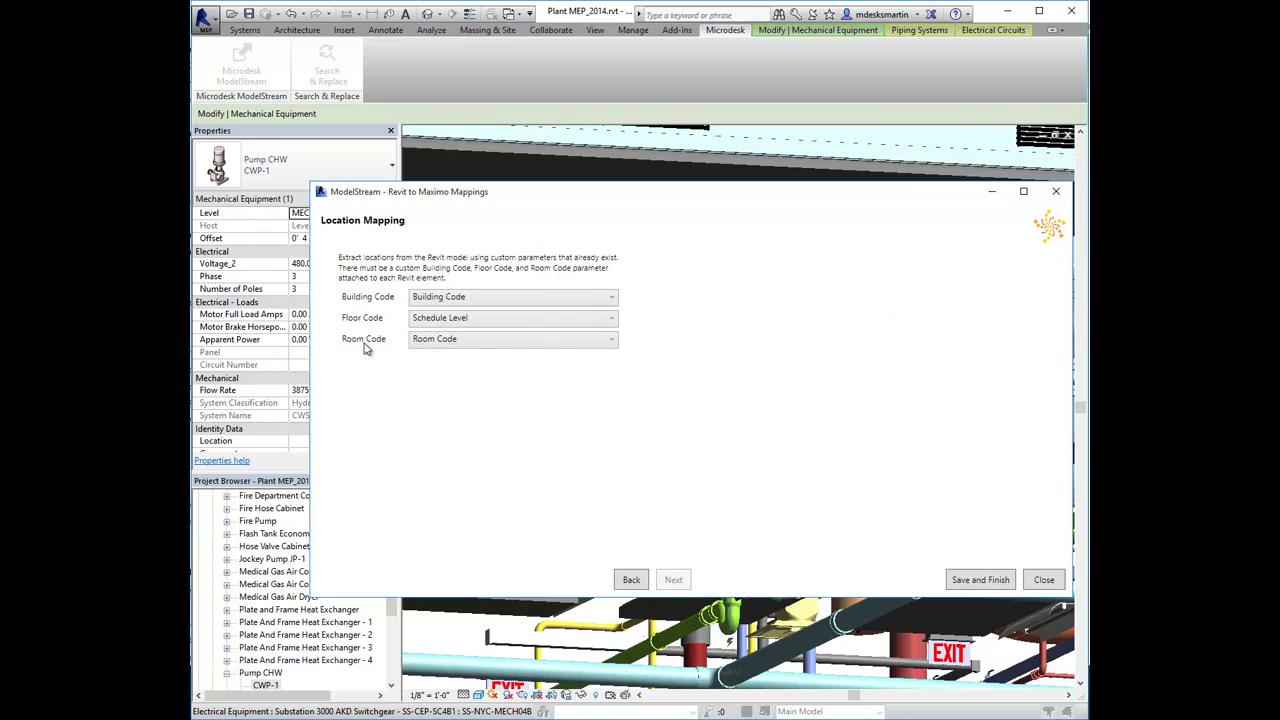
left_click(614, 302)
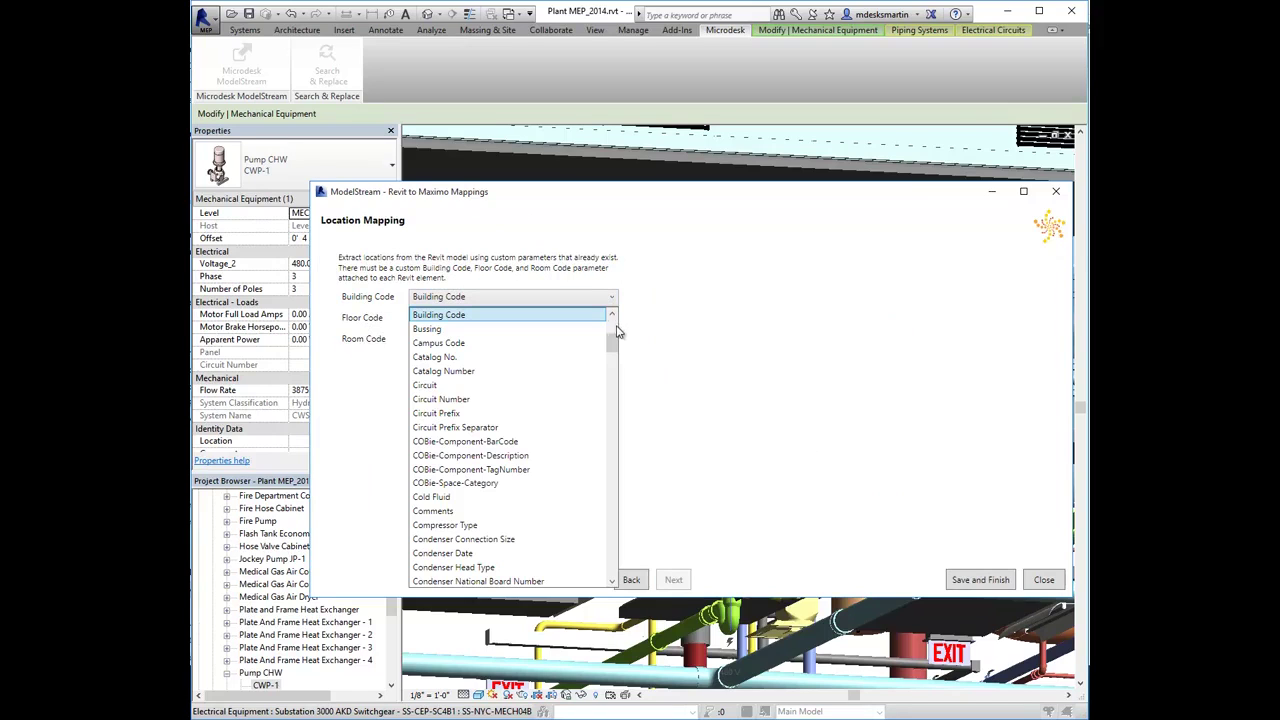
left_click_drag(614, 346, 614, 294)
left_click(692, 316)
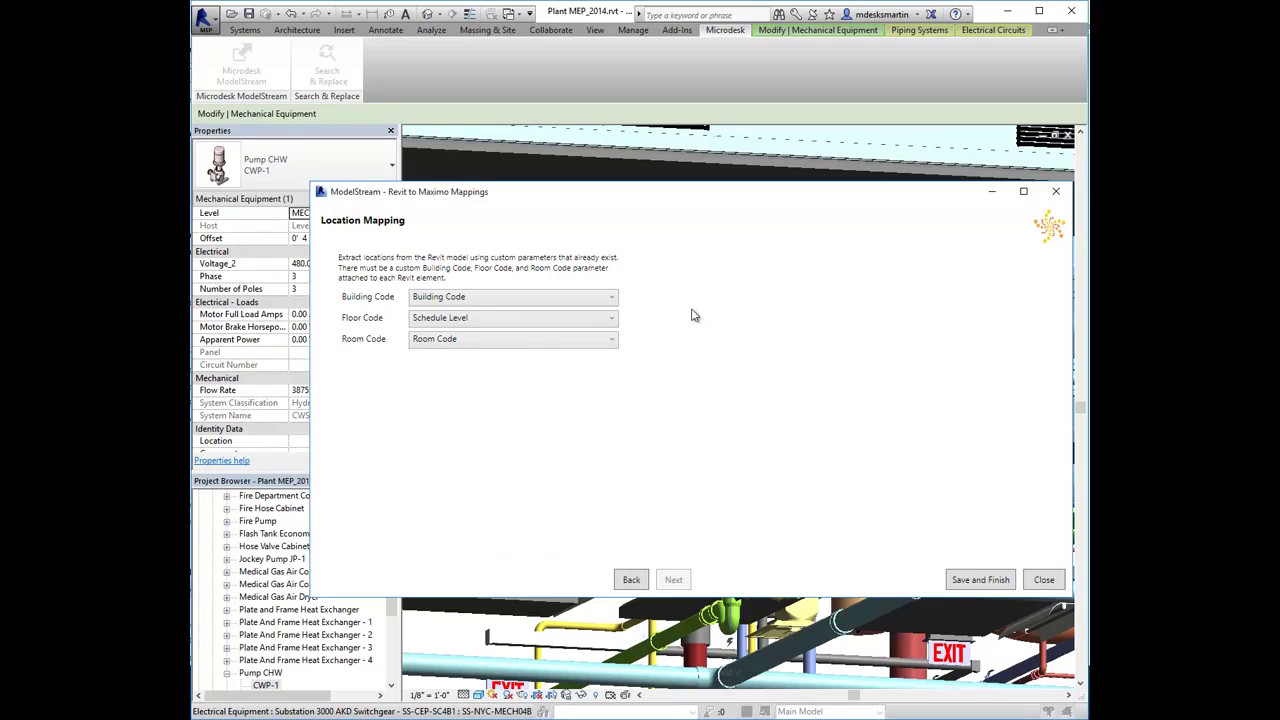